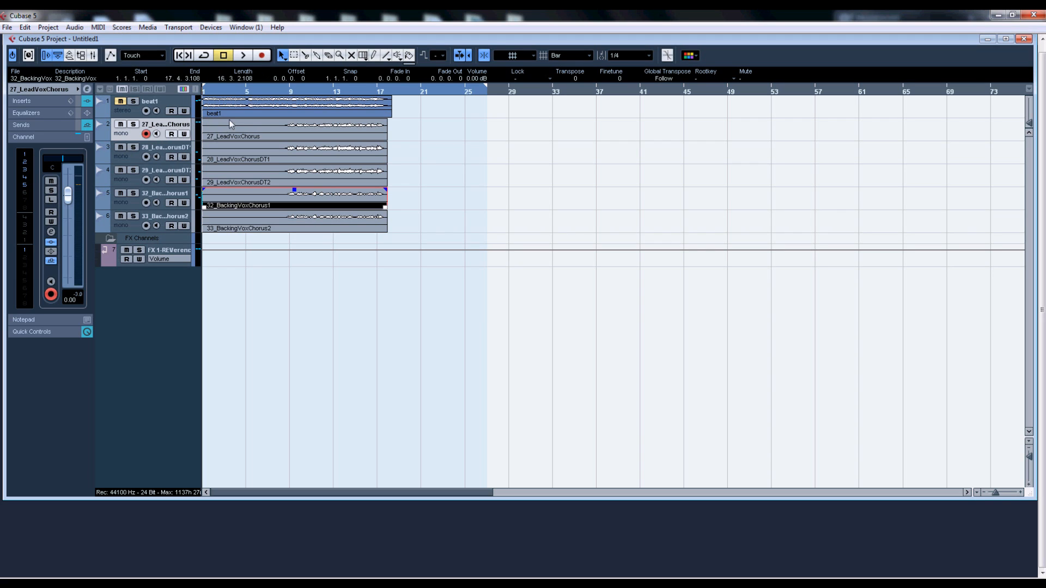
Look through the beat1 track, the lead vocal clip, the first lead double and the first backing vocal track.
click(158, 106)
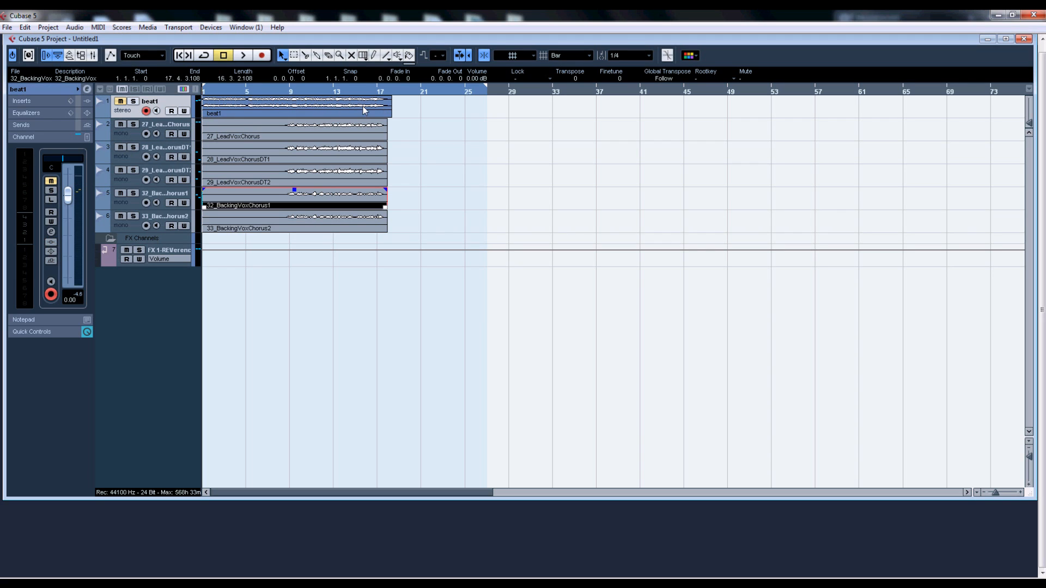
click(348, 134)
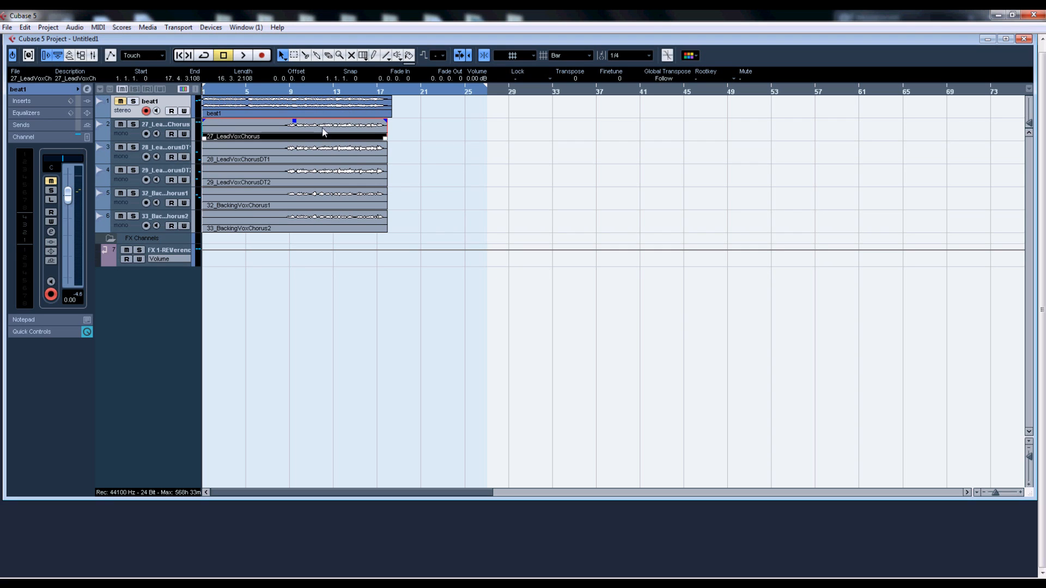
click(146, 164)
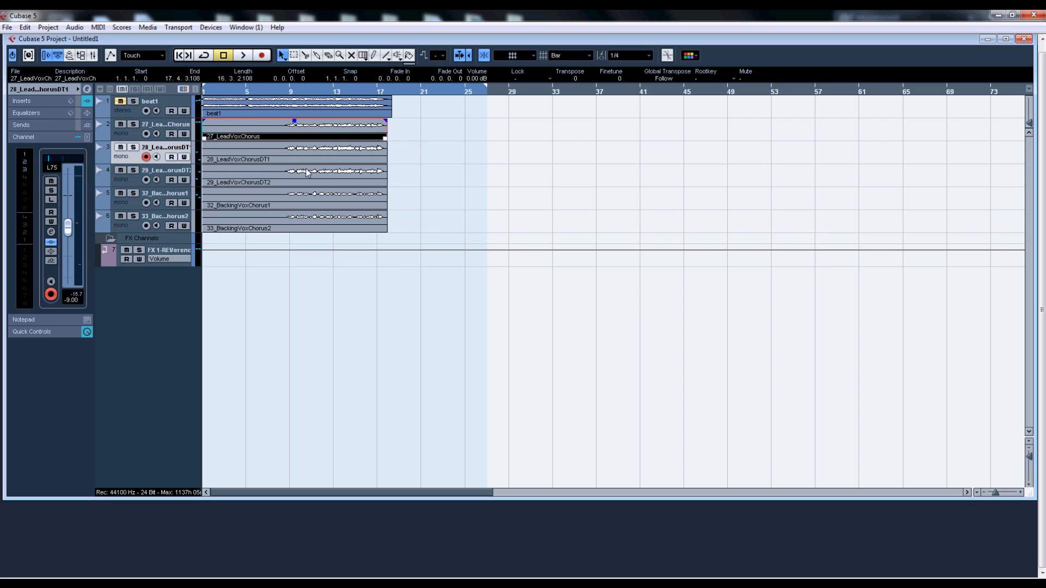
click(138, 195)
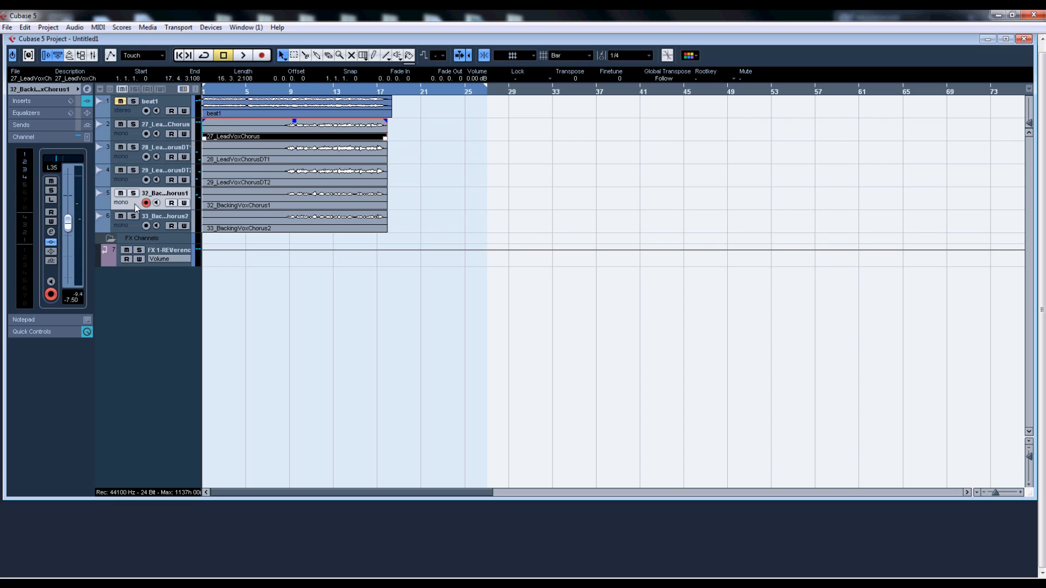
Compare the clips of the two backing vocal tracks, 32_BackingVoxChorus1 and 33_BackingVoxChorus2.
click(284, 207)
click(304, 223)
click(310, 203)
click(303, 222)
click(312, 200)
click(308, 217)
click(308, 201)
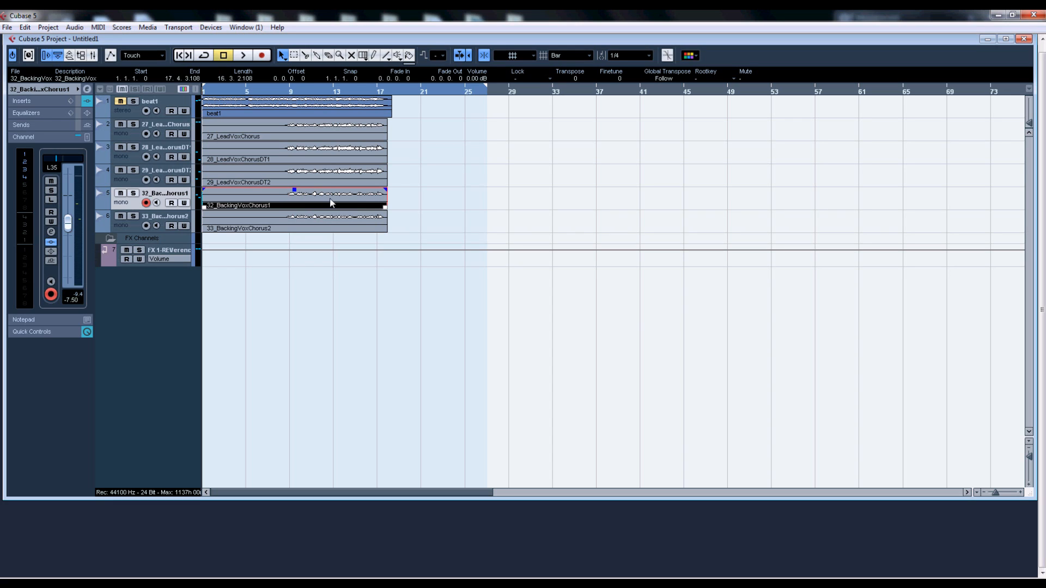
click(311, 216)
click(310, 202)
click(290, 214)
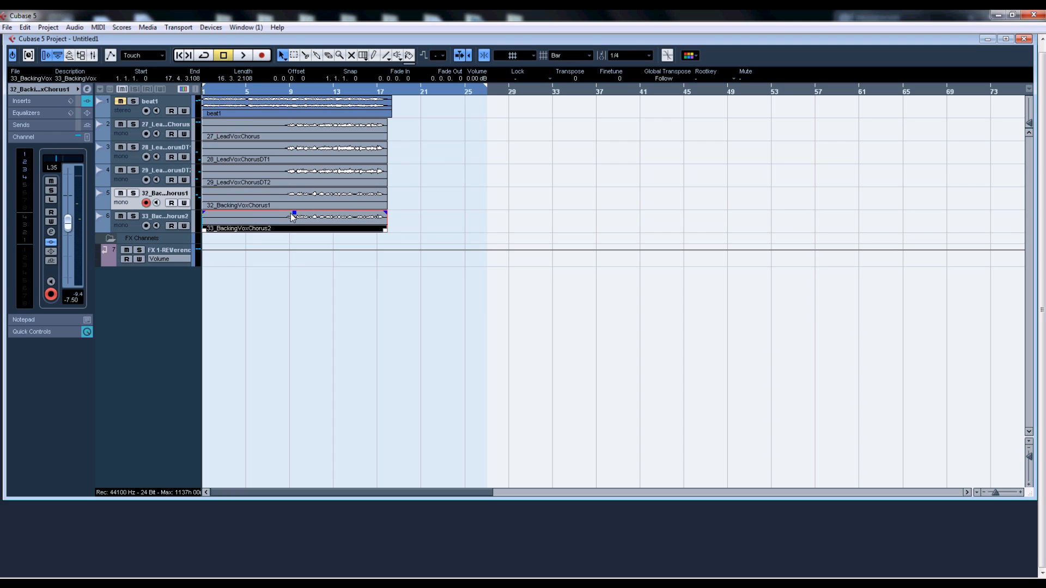
Examine the channel pan of the 27_LeadVoxChorus track and the clips of the lead vocal and its two doubles.
click(126, 137)
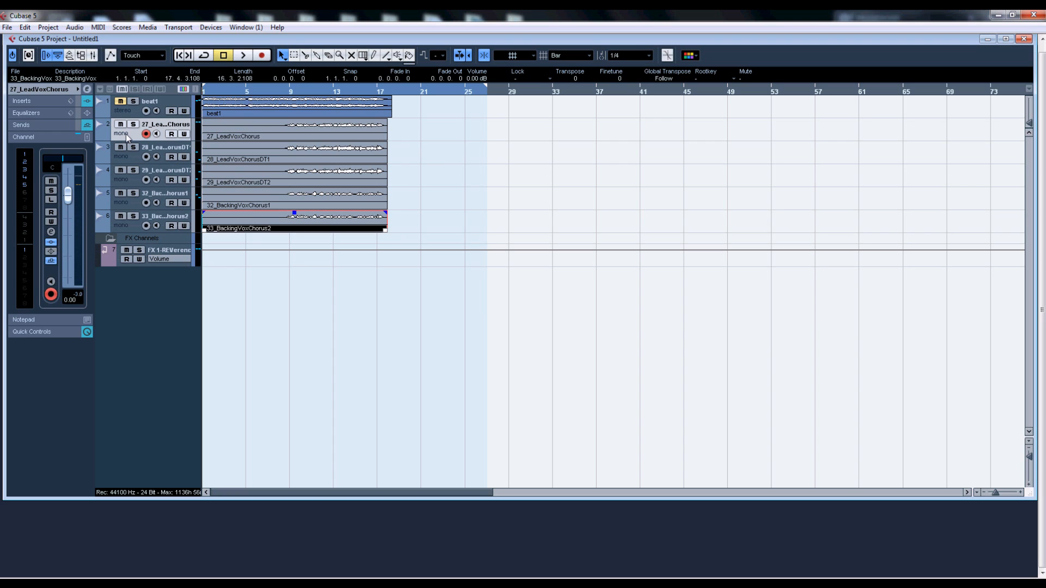
click(270, 136)
click(270, 149)
click(285, 175)
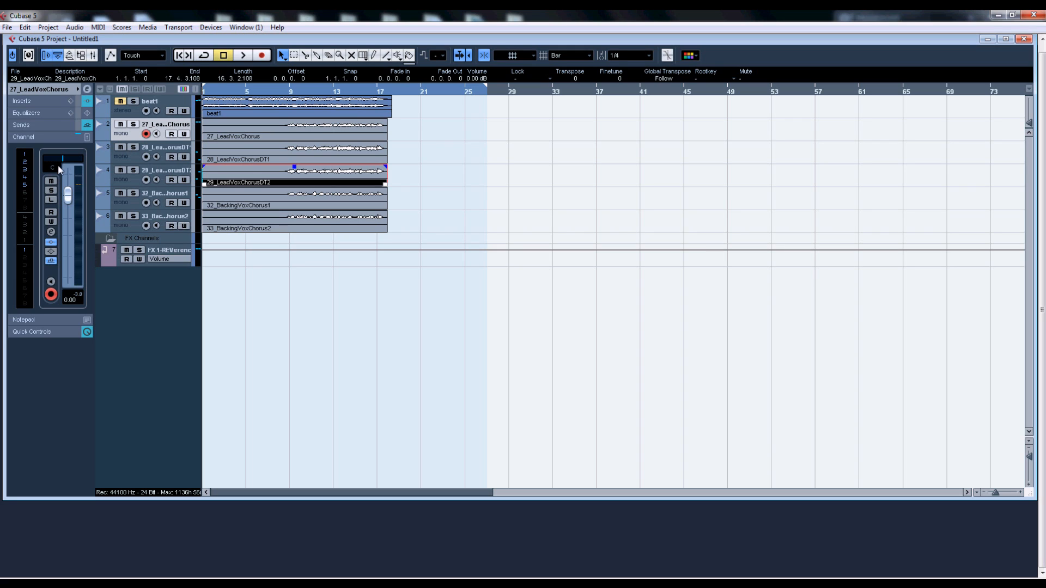
click(309, 129)
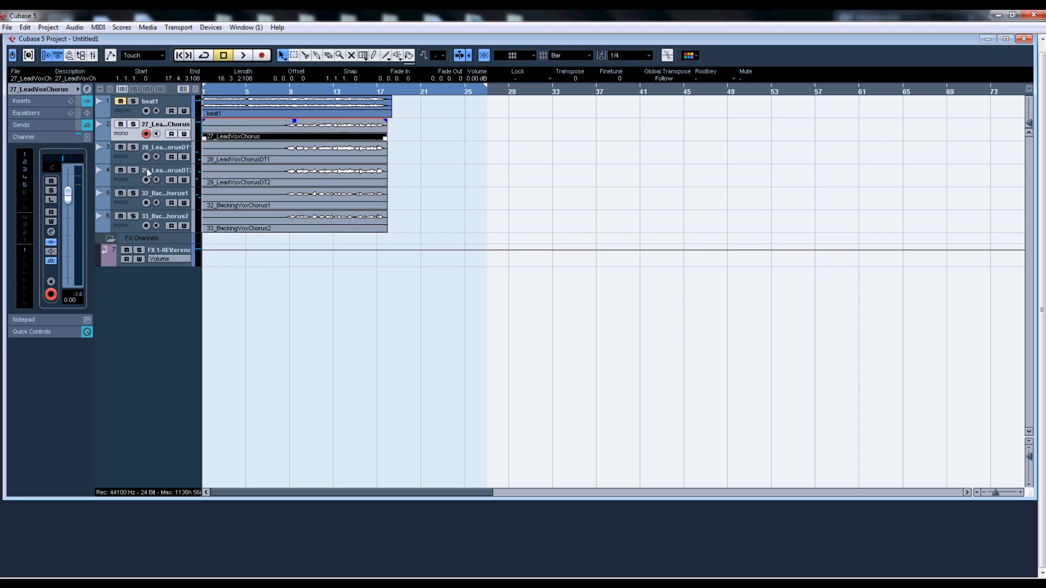
Check the pan of the 28_LeadVoxChorusDT1 channel and set its volume to -9 dB.
click(125, 159)
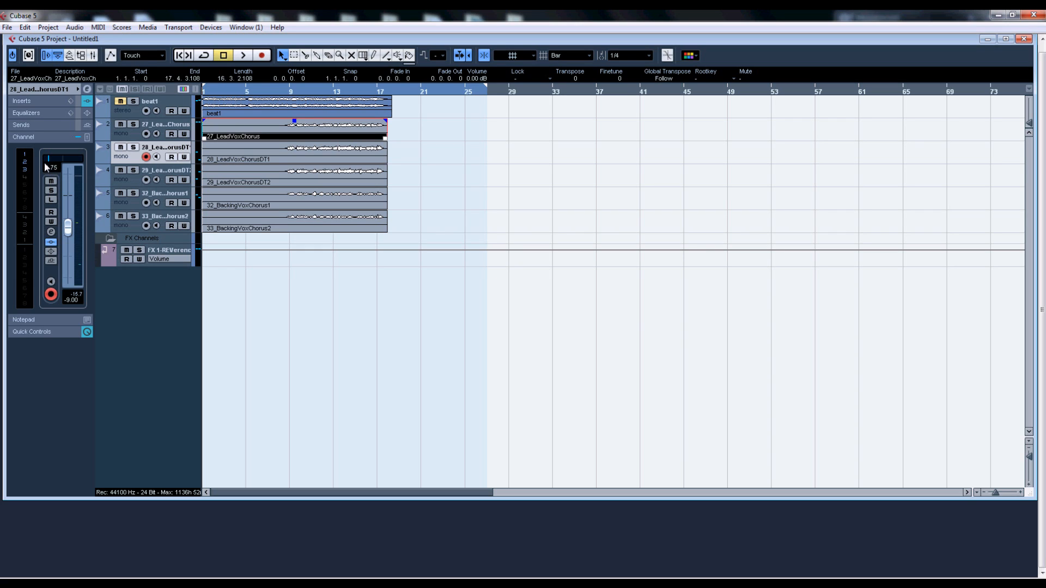
double_click(57, 168)
click(70, 301)
text(-9)
key(Return)
Check the pan and volume of 29_LeadVoxChorusDT2 and compare the lead vocal clip with its two doubles.
click(129, 181)
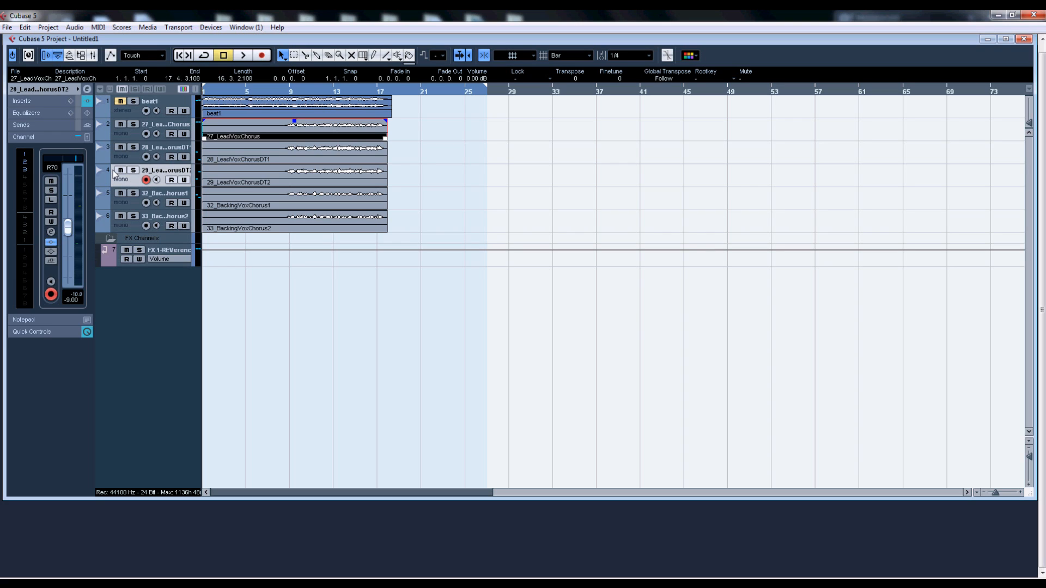
click(78, 300)
click(125, 204)
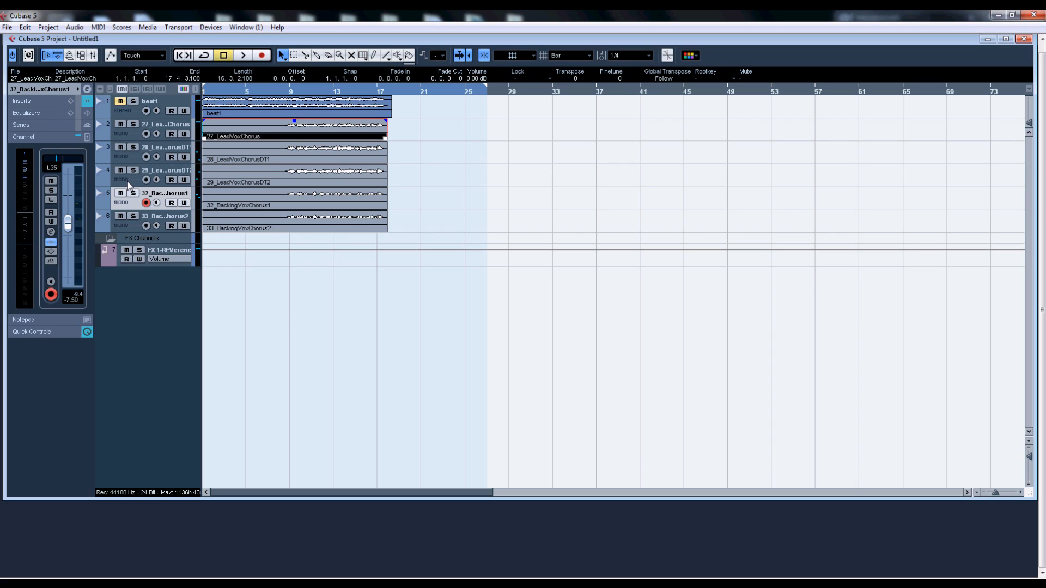
click(287, 161)
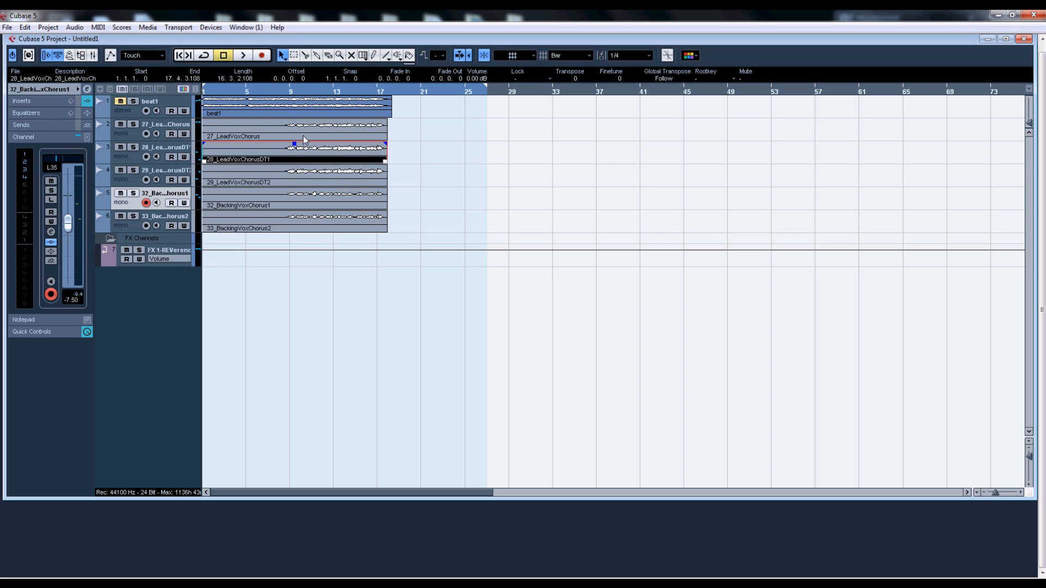
click(286, 135)
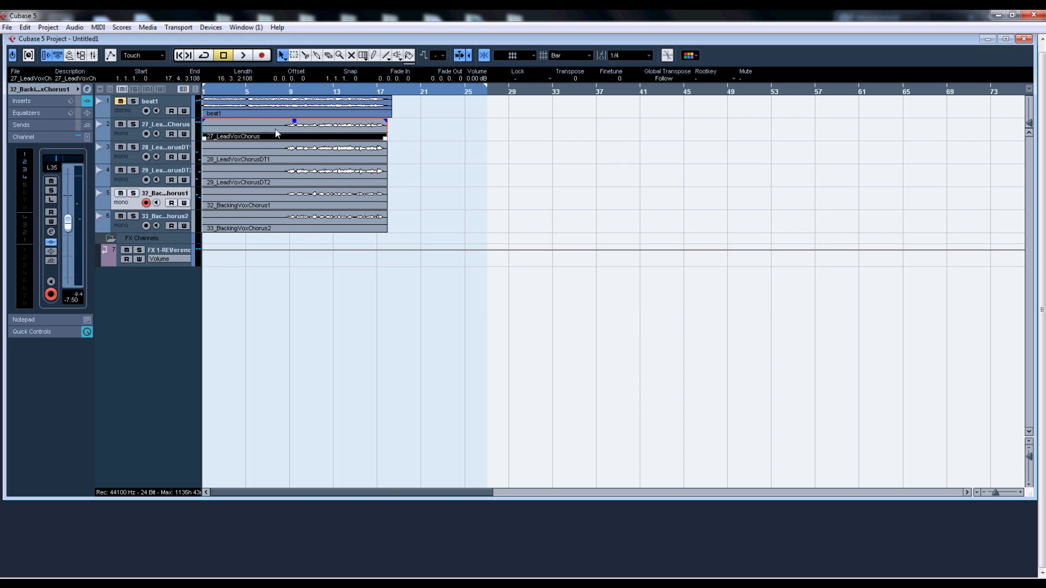
click(294, 146)
click(294, 169)
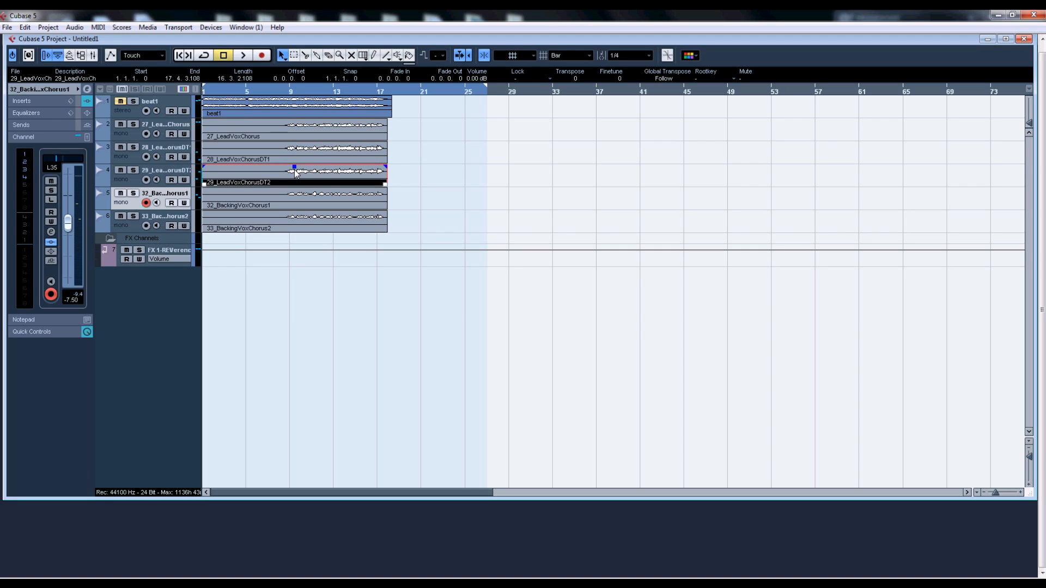
Check the channel pan and volume of both backing vocal tracks.
click(275, 197)
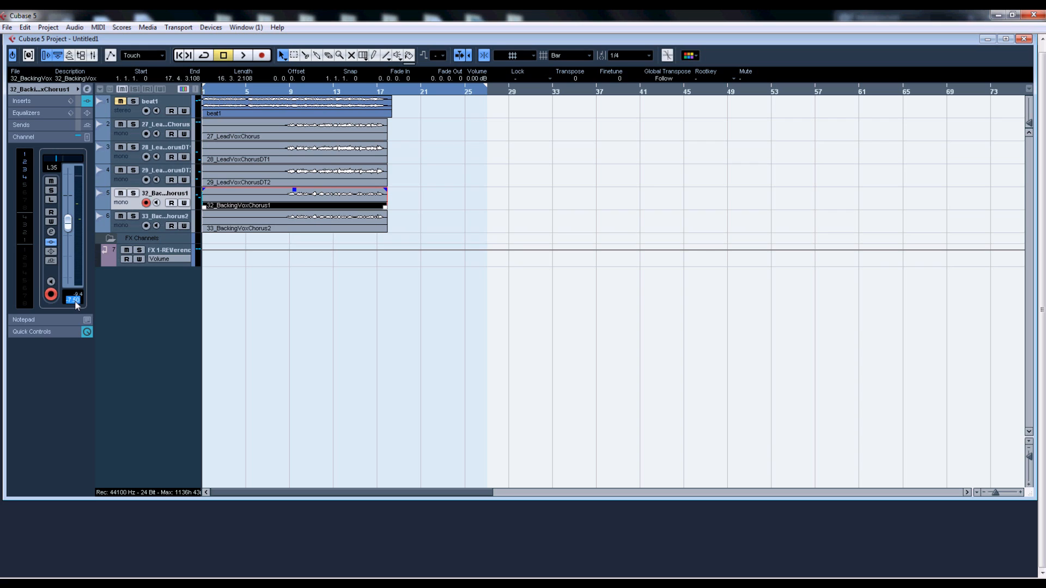
key(Return)
click(127, 229)
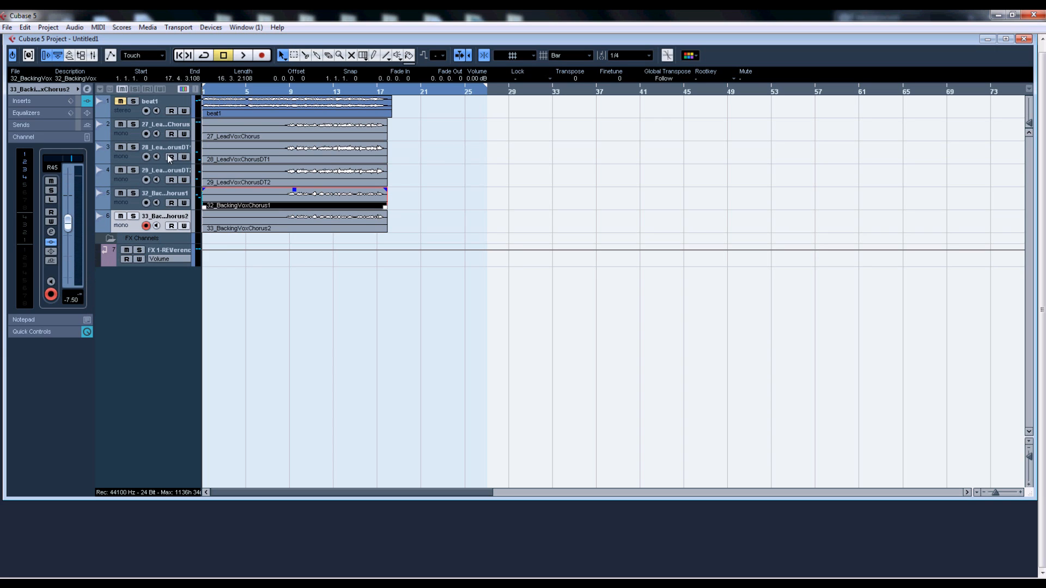
Open the StudioEQ insert on the 27_LeadVoxChorus track and view its list of presets without changing the preset.
click(128, 137)
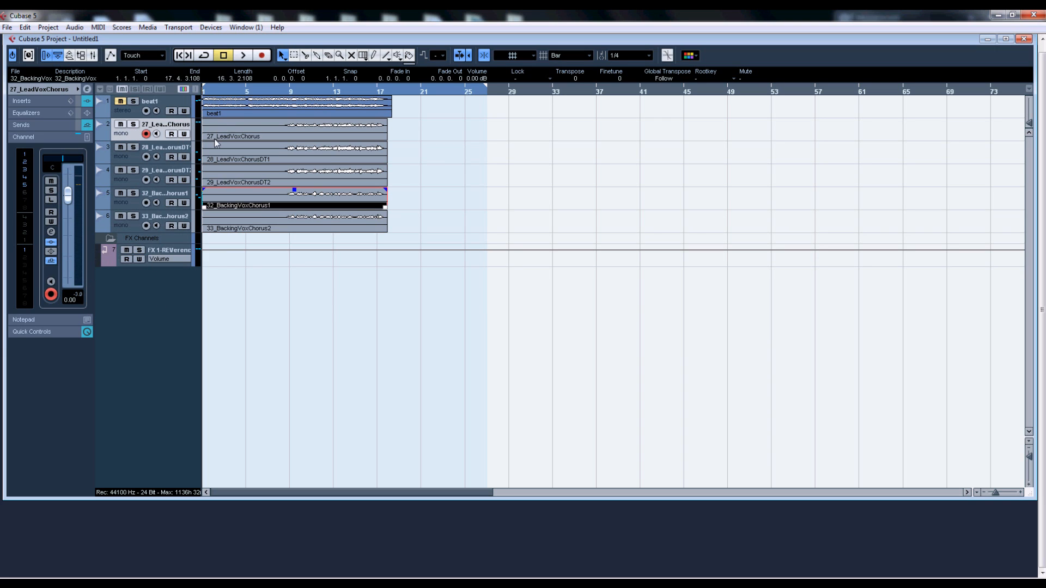
click(50, 102)
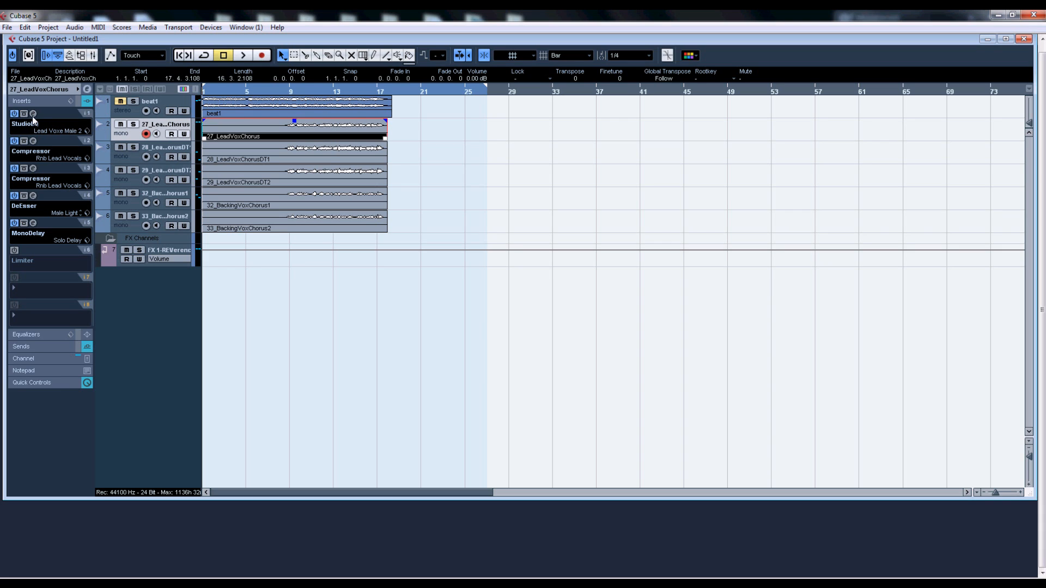
click(32, 114)
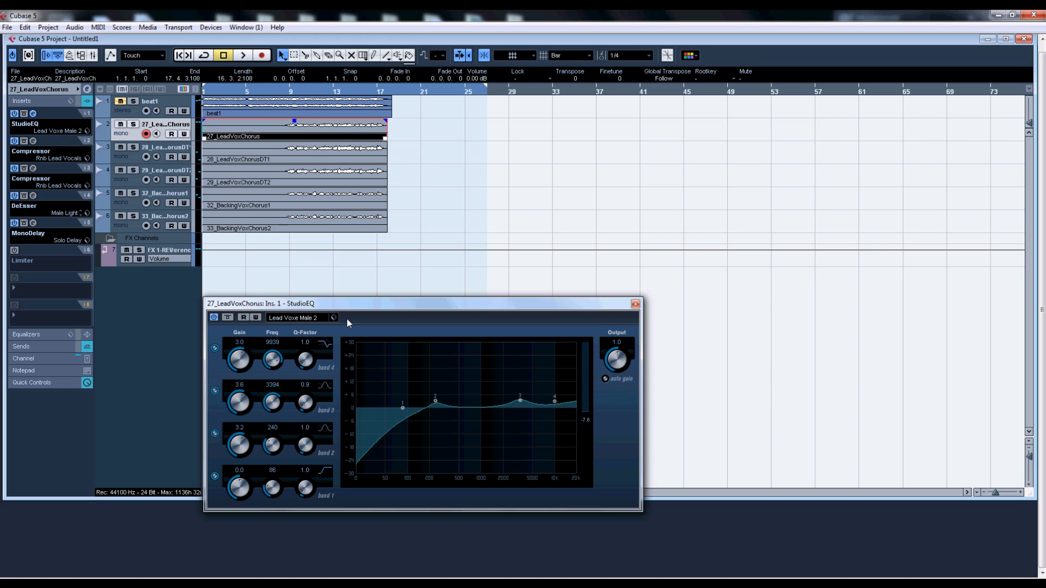
click(329, 318)
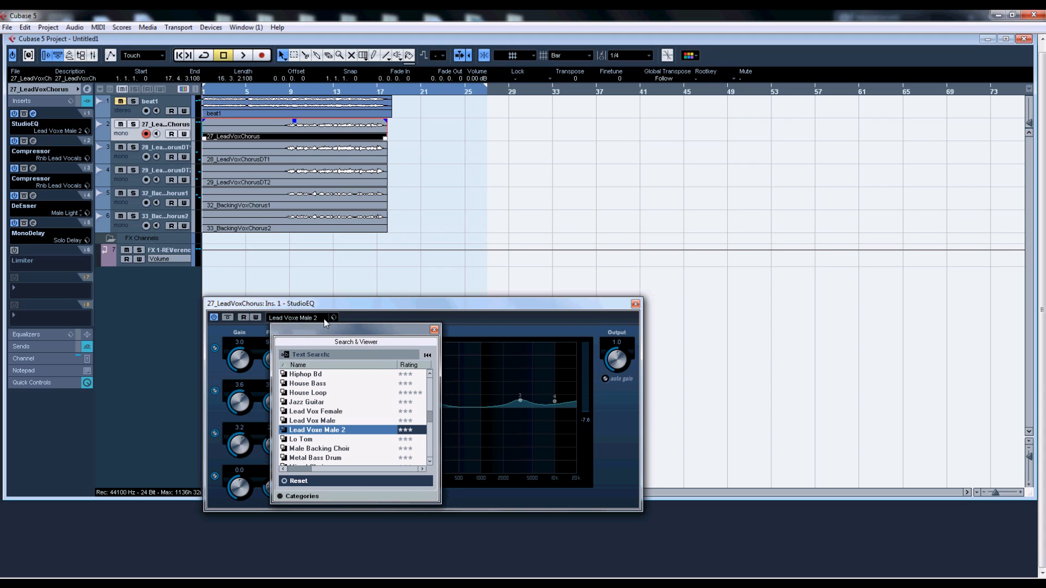
click(434, 329)
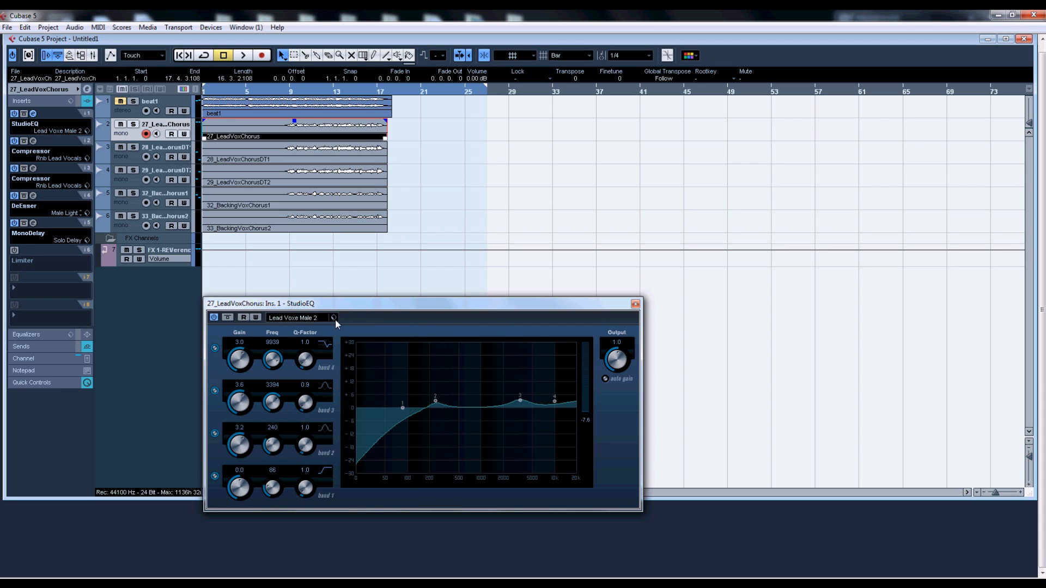
Set the band 1 frequency of the lead vocal's StudioEQ to 86.
click(273, 472)
text(100)
key(BackSpace)
key(BackSpace)
key(BackSpace)
text(86)
Check the StudioEQ's band 2 frequency and gain and its output level, and close the plug-in.
click(276, 431)
click(243, 435)
click(239, 429)
key(Return)
click(618, 343)
click(635, 304)
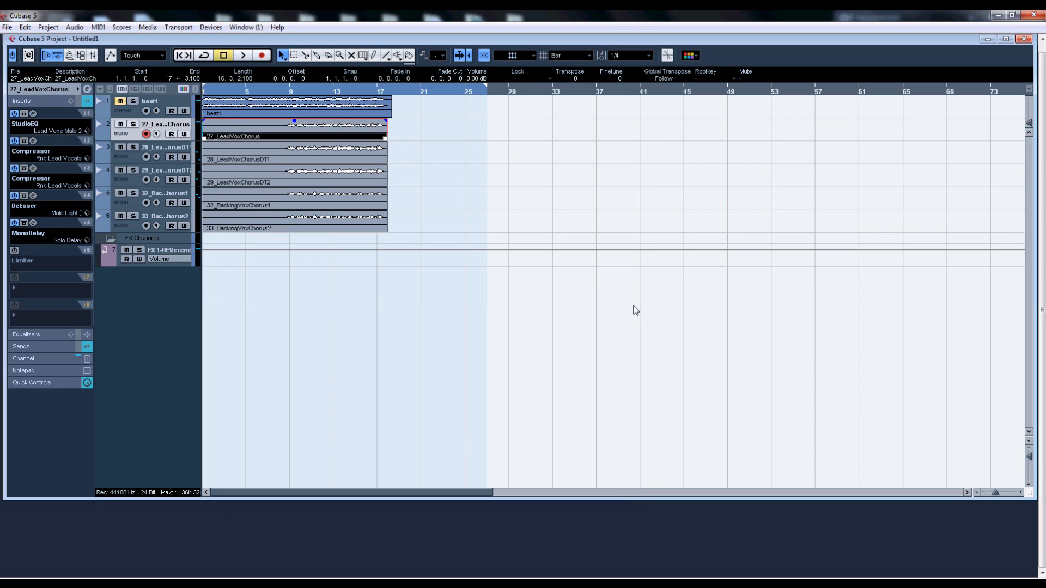
Open the first Compressor insert on the lead vocal track and look at the effect choices for the compressor slots.
click(34, 140)
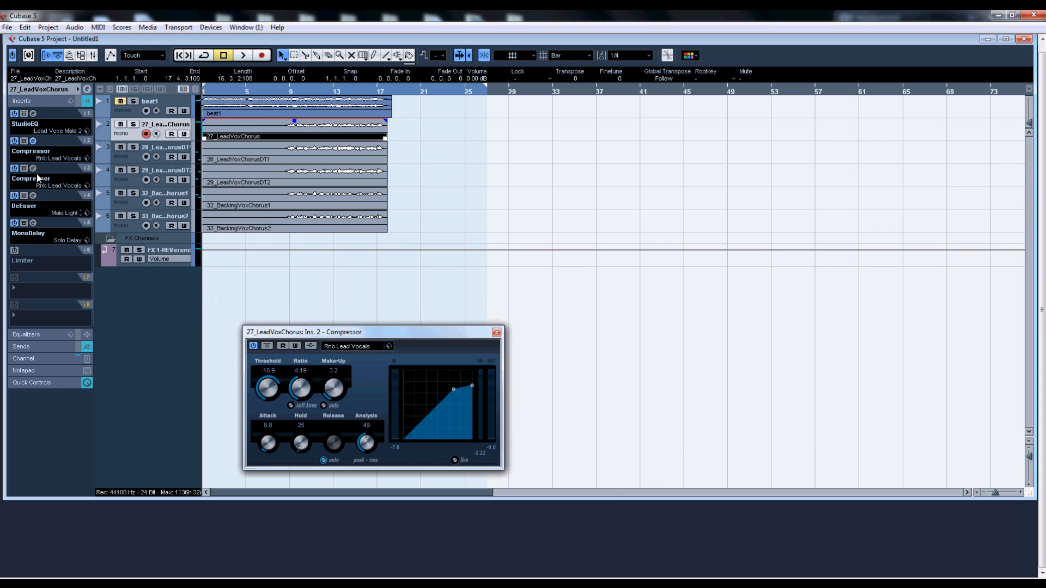
click(59, 171)
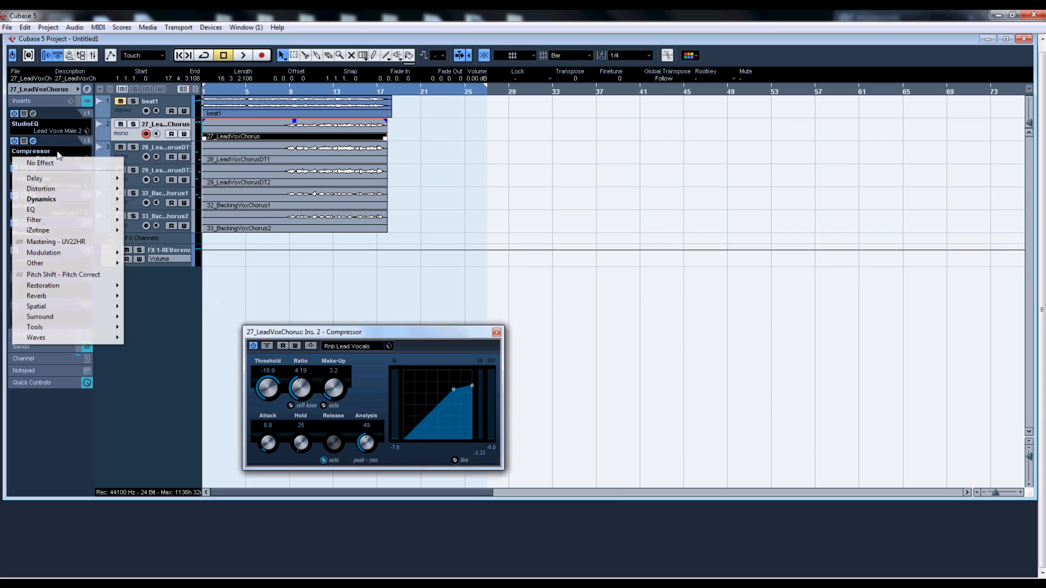
key(Escape)
click(58, 177)
key(Escape)
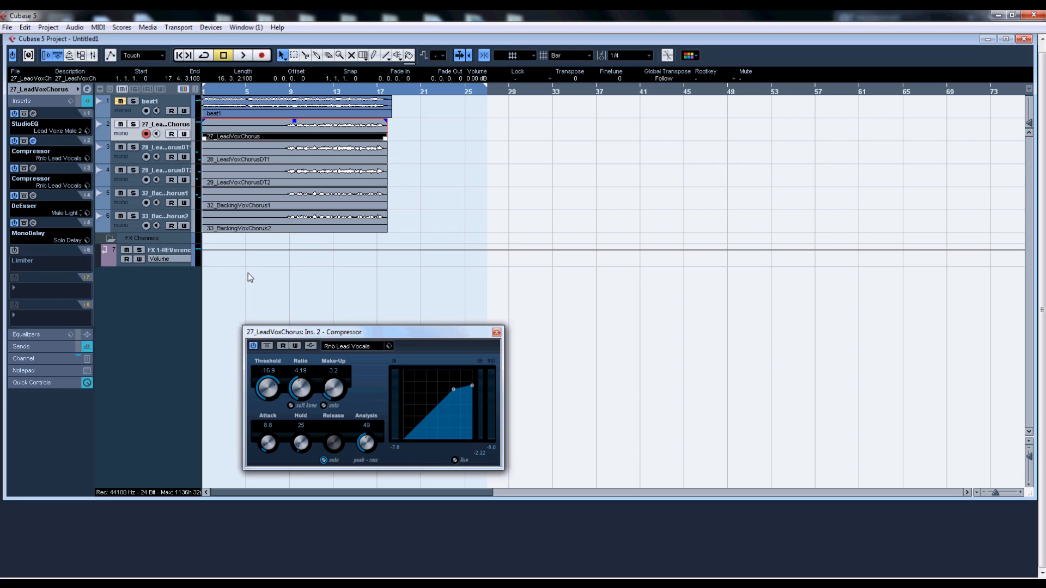
View the first Compressor's preset list and settings, and inspect the second Compressor's settings in insert 3.
click(351, 346)
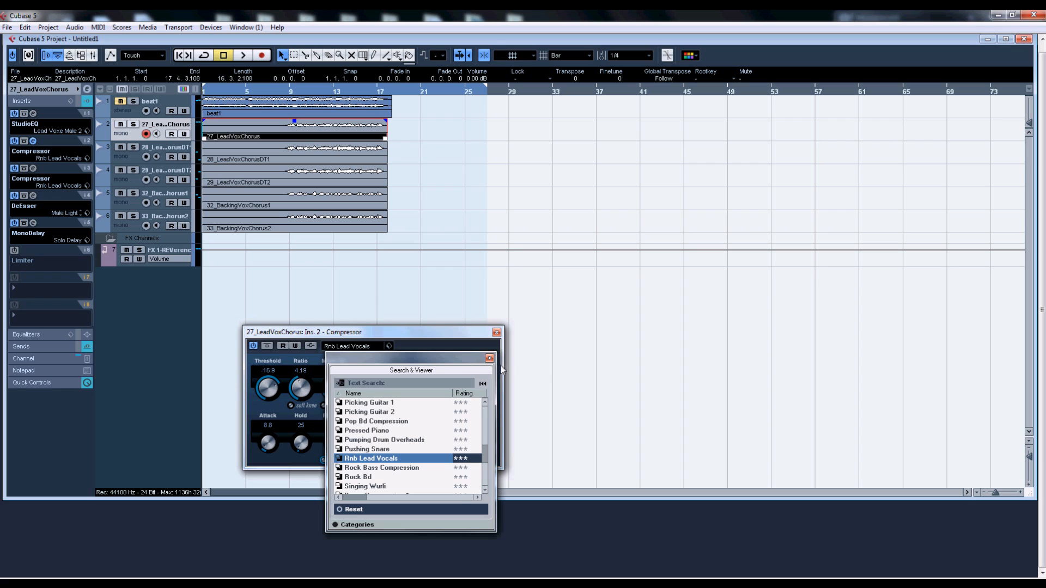
click(488, 358)
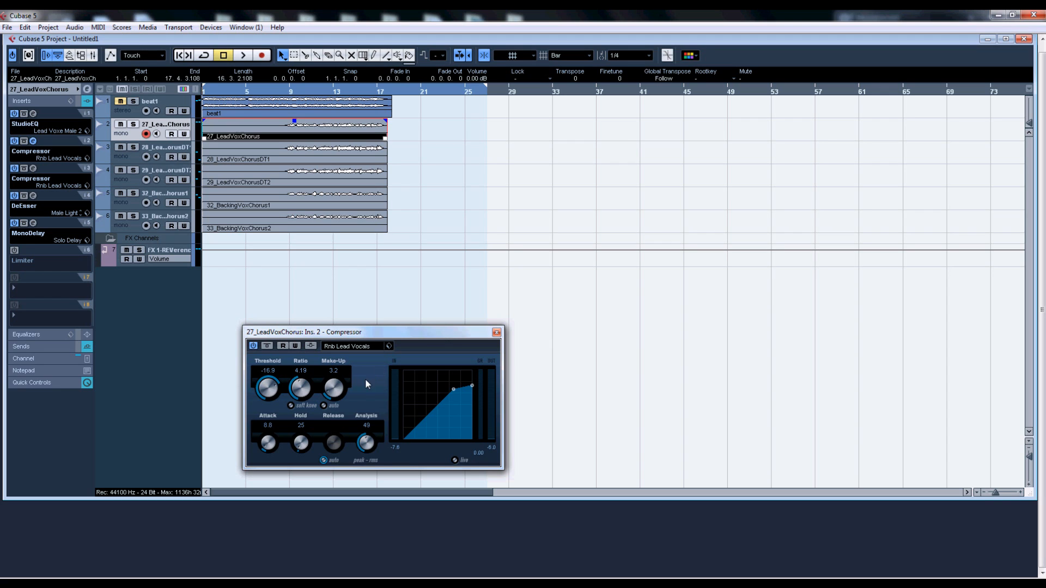
drag(370, 334, 337, 281)
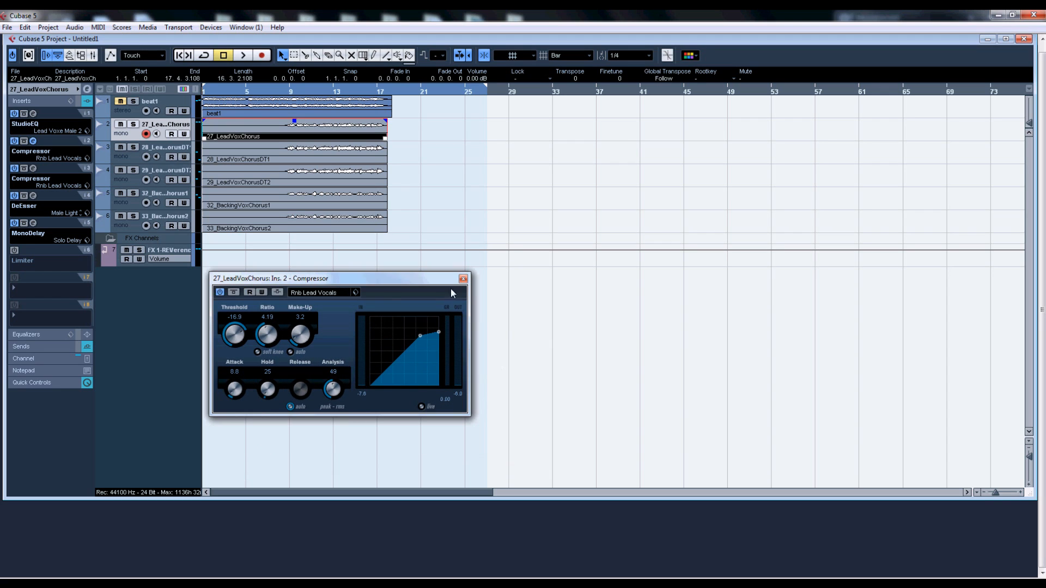
click(463, 278)
click(34, 169)
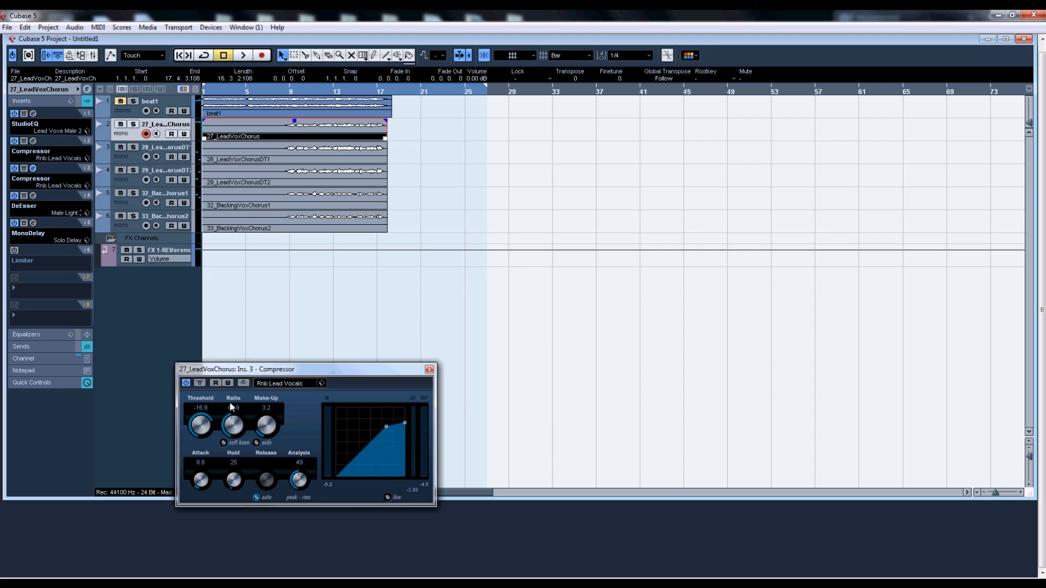
click(428, 370)
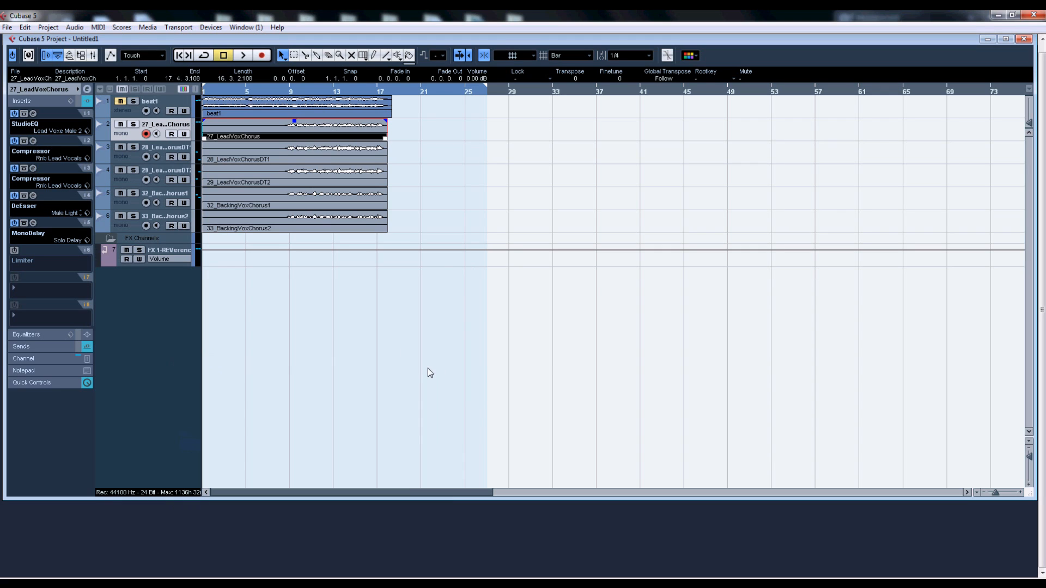
Open the DeEsser in insert 4 of the lead vocal and reload it from the Dynamics effects.
click(33, 195)
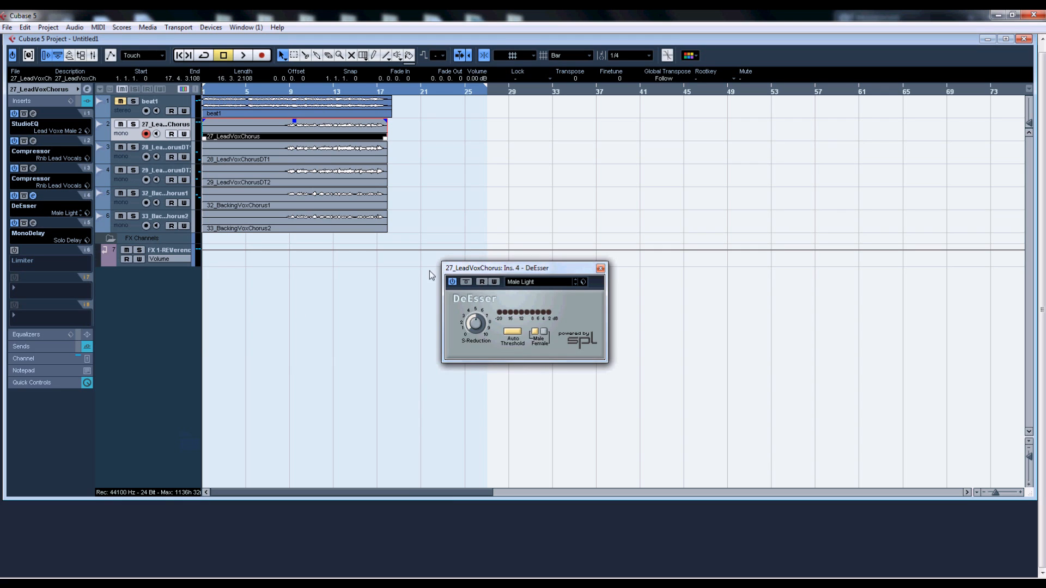
click(50, 207)
click(53, 207)
click(36, 214)
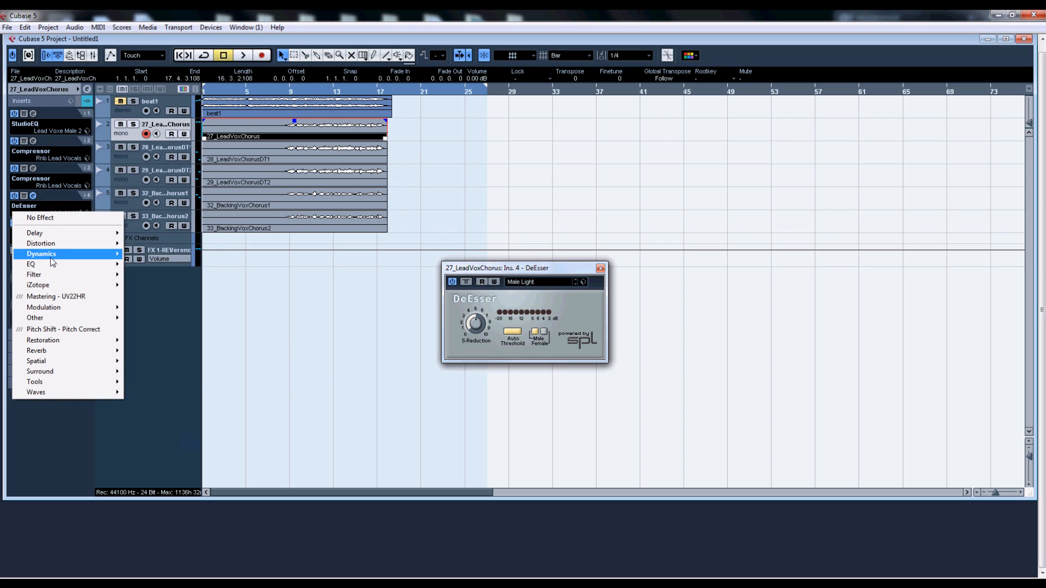
mouse_move(52, 261)
click(148, 267)
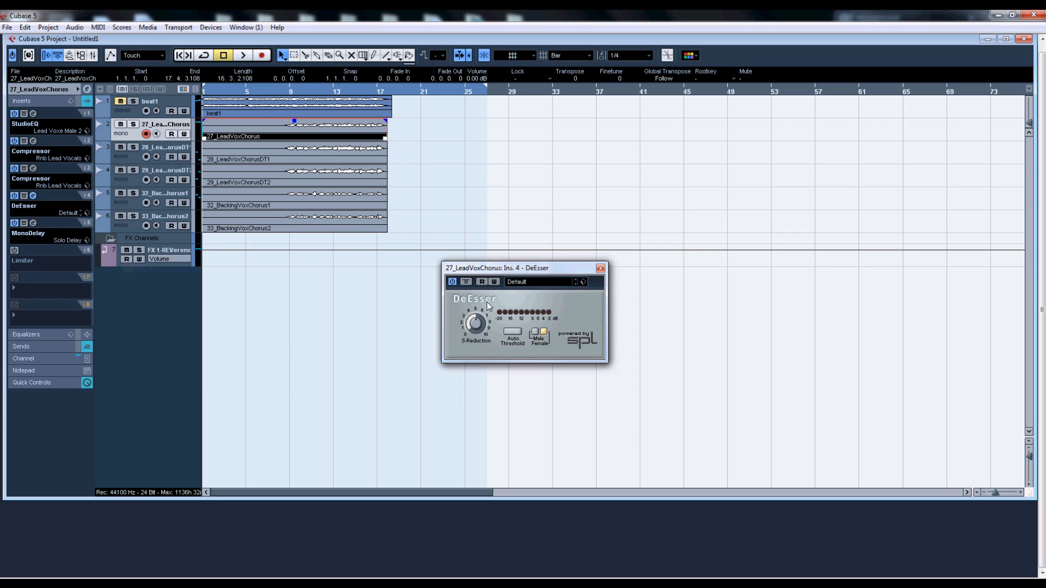
Apply the Male Light preset to the lead vocal's DeEsser and close the plug-in.
click(555, 284)
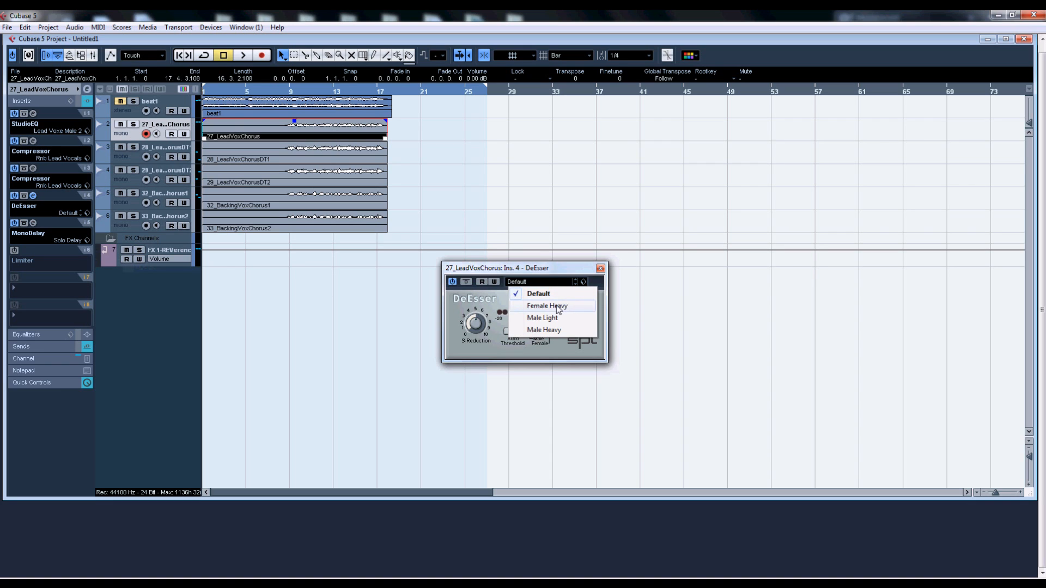
click(547, 319)
click(513, 332)
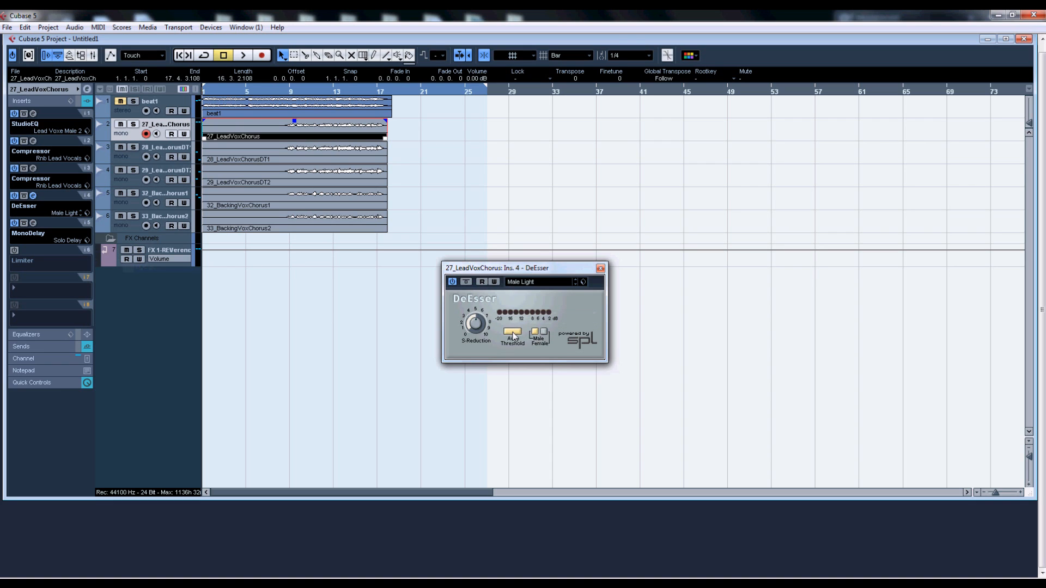
click(599, 268)
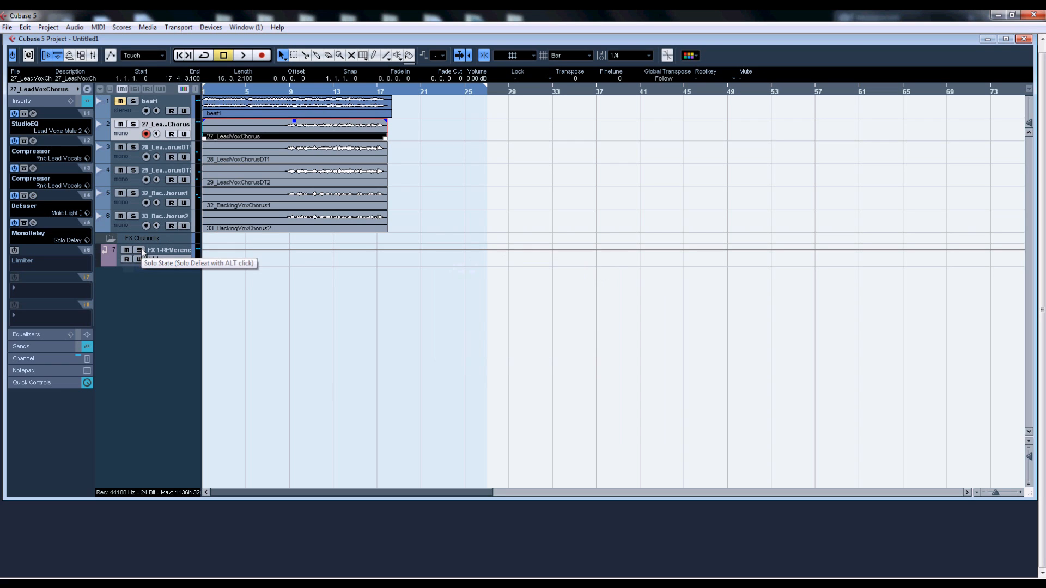
click(60, 234)
click(47, 225)
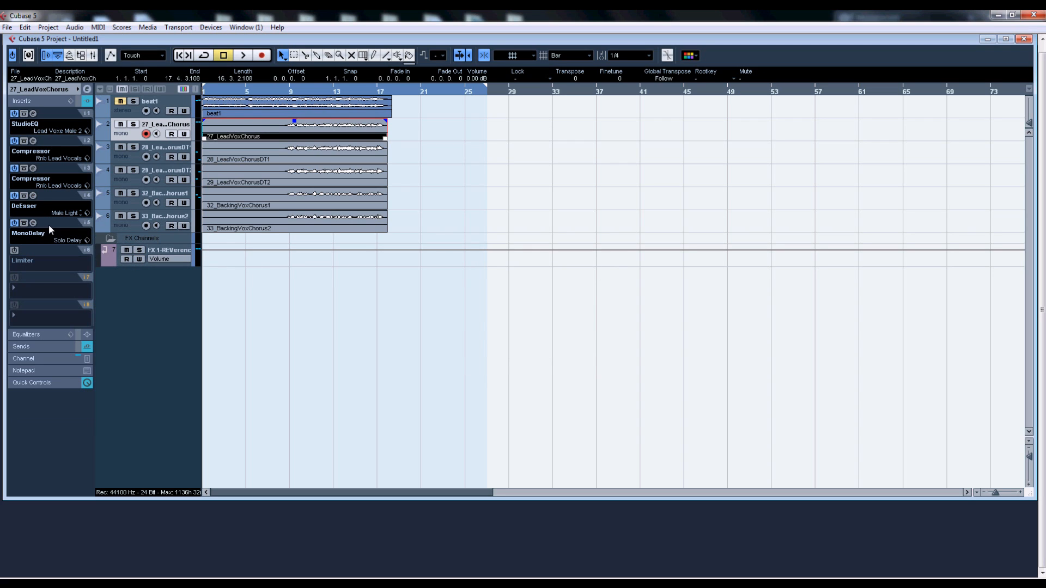
Inspect the StudioEQ on 28_LeadVoxChorusDT1, checking its preset list and band 1 frequency, and close the plug-in.
click(127, 161)
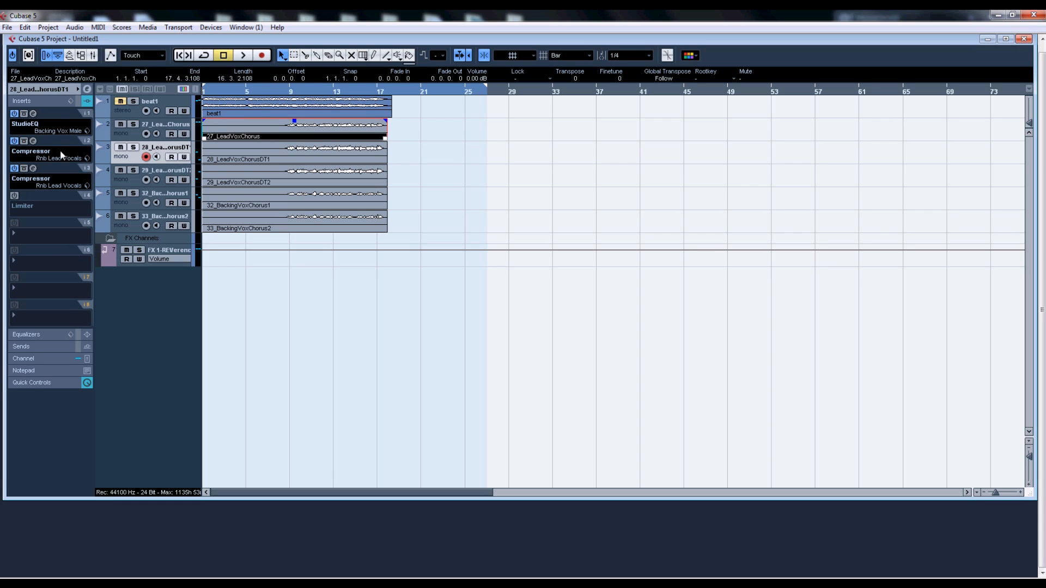
click(32, 114)
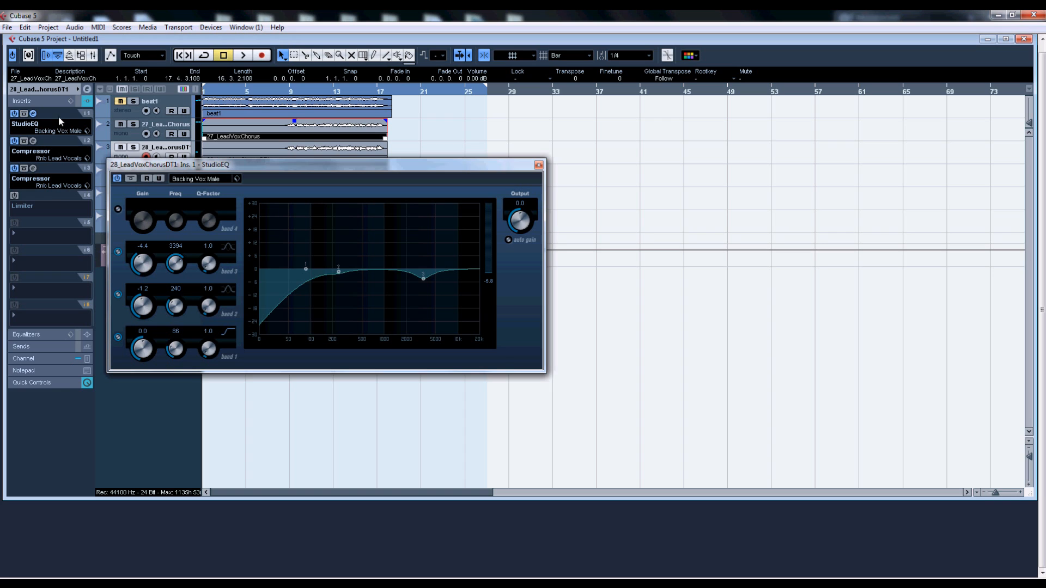
click(207, 179)
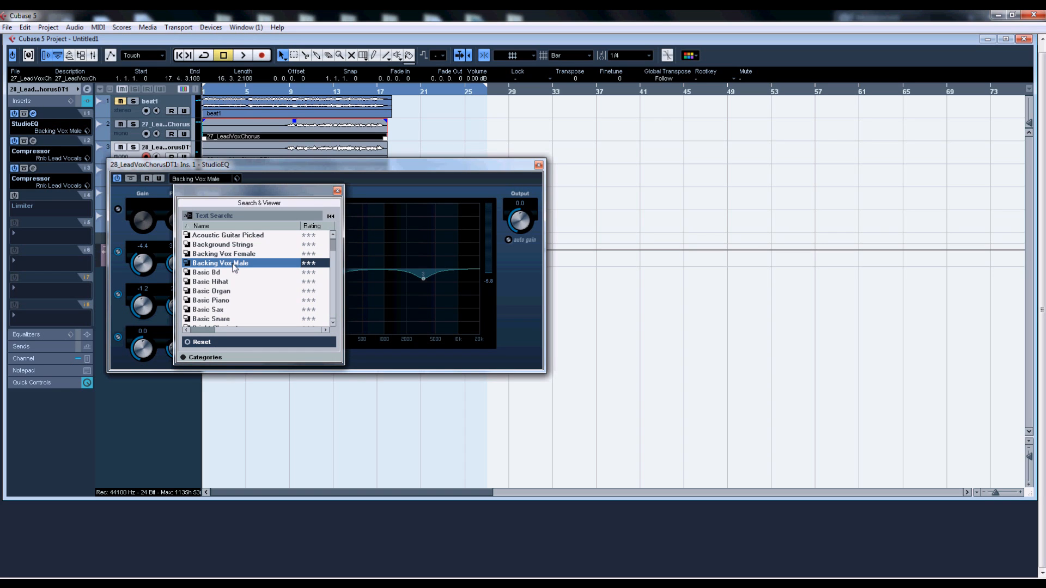
click(336, 191)
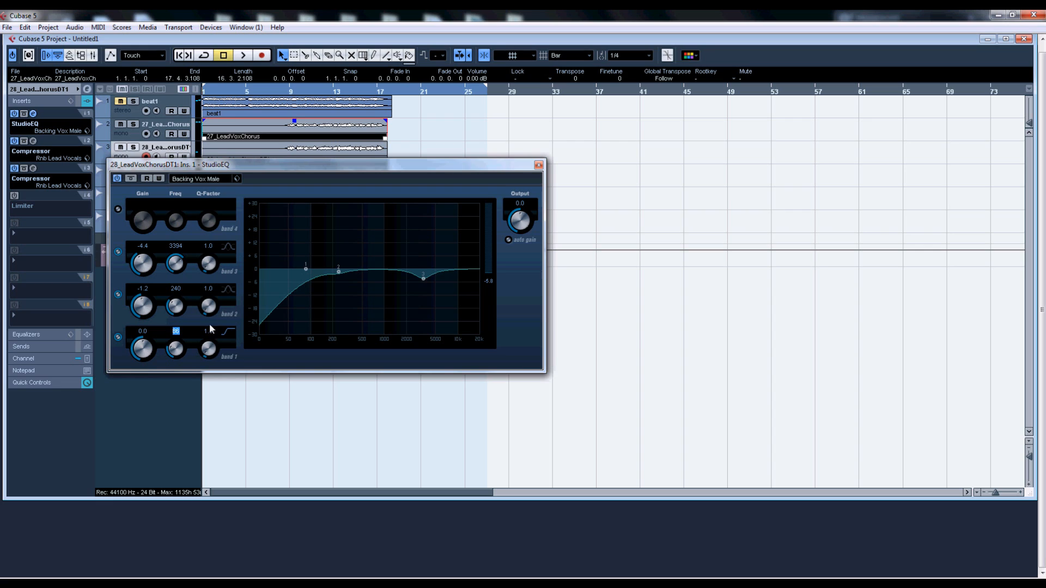
click(227, 319)
click(538, 165)
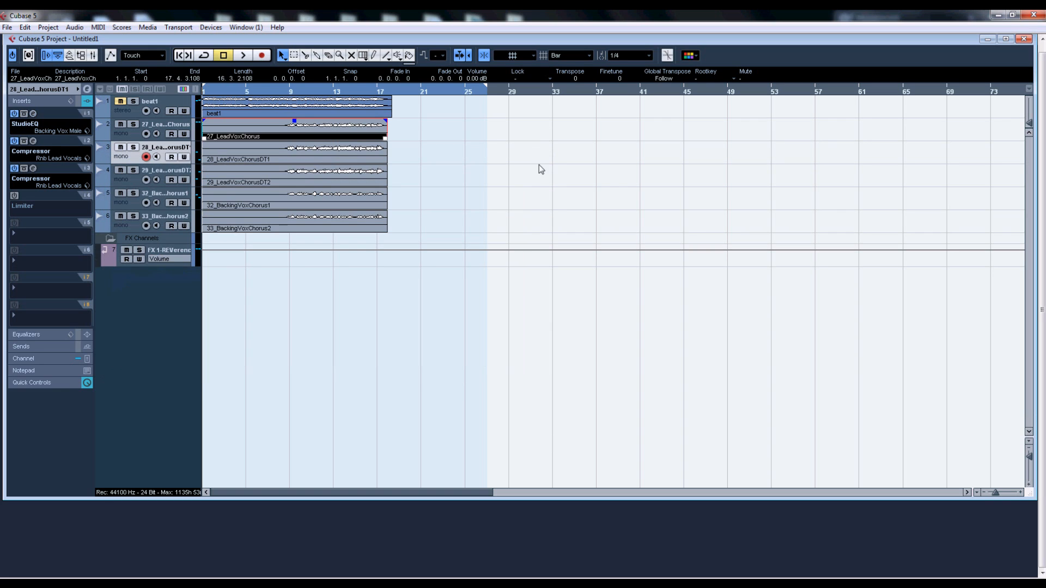
View the Compressors in inserts 2 and 3 of 28_LeadVoxChorusDT1 and show the inserts of 29_LeadVoxChorusDT2.
click(34, 141)
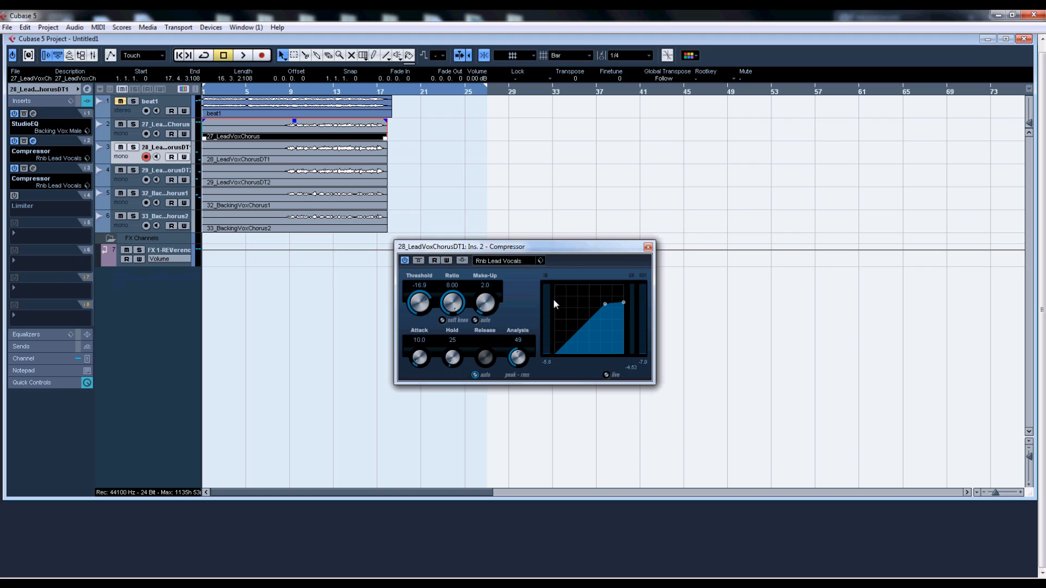
click(647, 248)
click(28, 167)
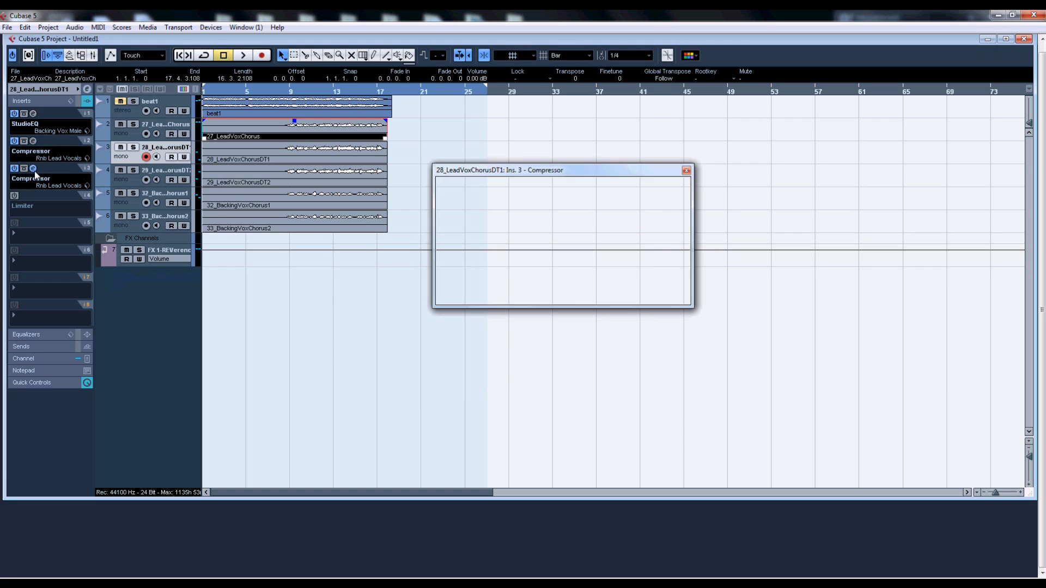
click(685, 173)
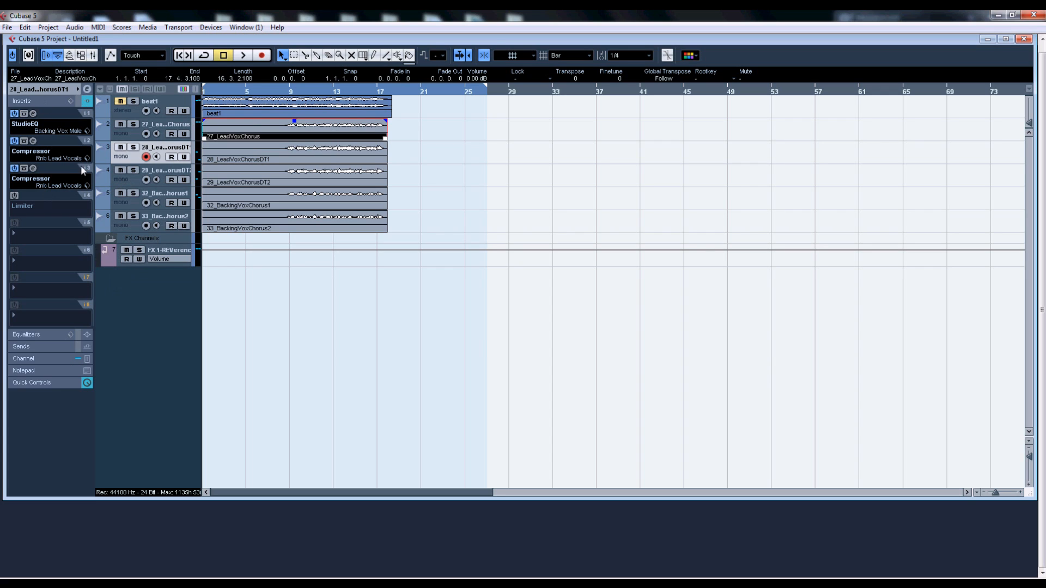
click(125, 172)
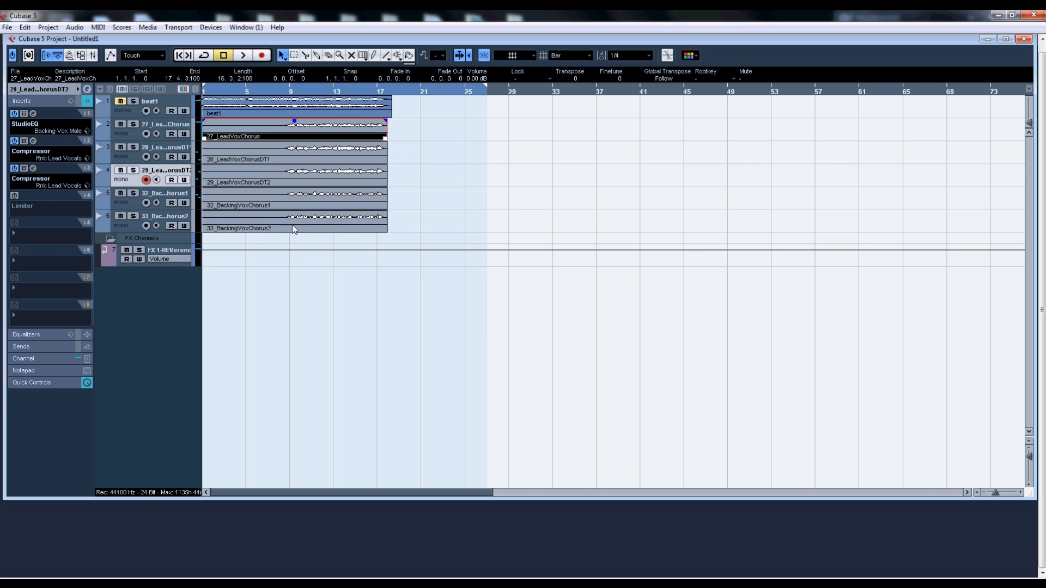
Inspect the StudioEQ band settings and output level on 32_BackingVoxChorus1, and close the plug-in.
click(132, 207)
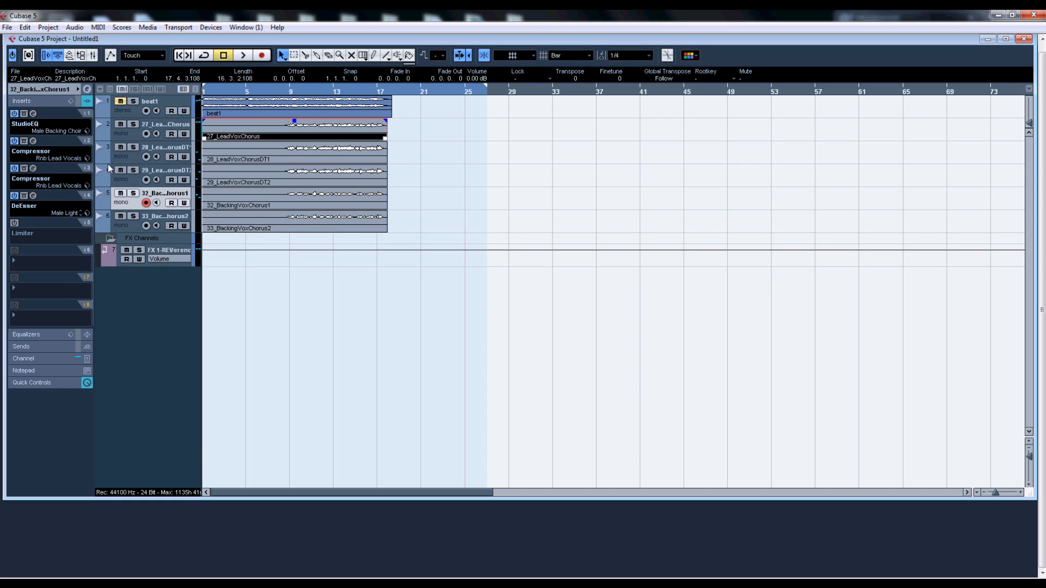
click(33, 113)
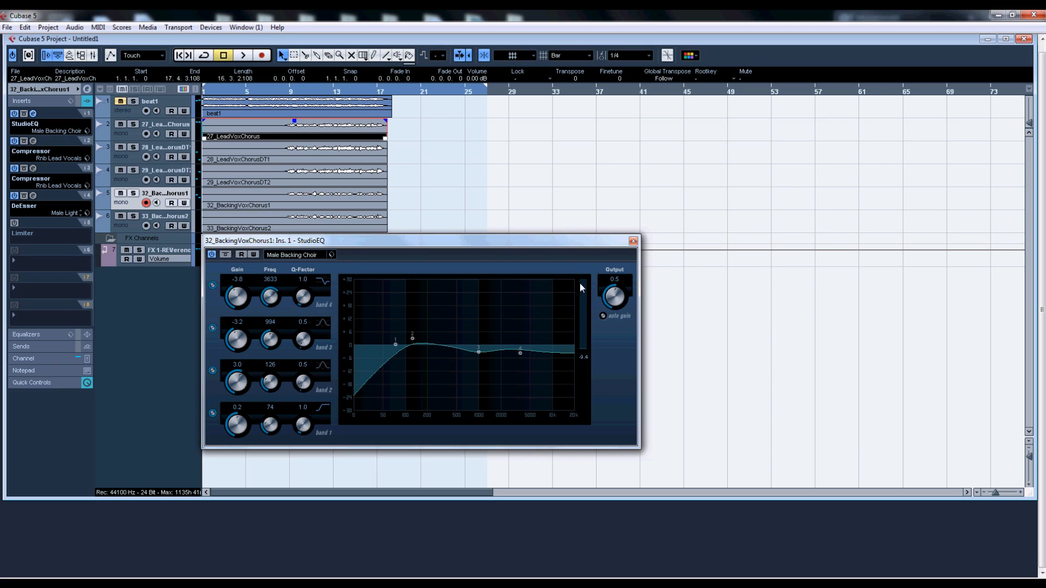
click(614, 279)
click(632, 243)
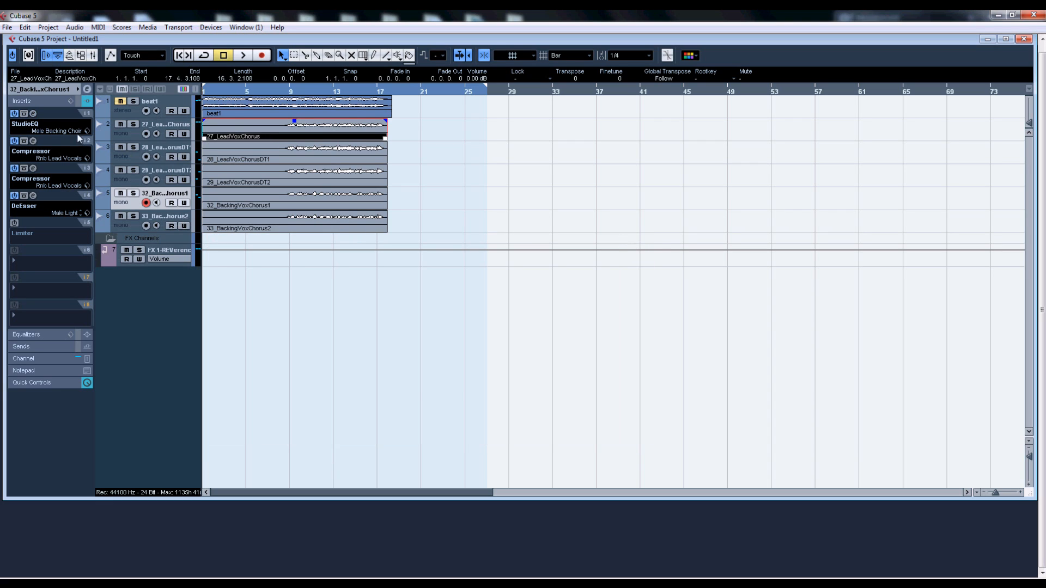
View the settings of the Compressors in inserts 2 and 3 of 32_BackingVoxChorus1, closing each one.
click(33, 140)
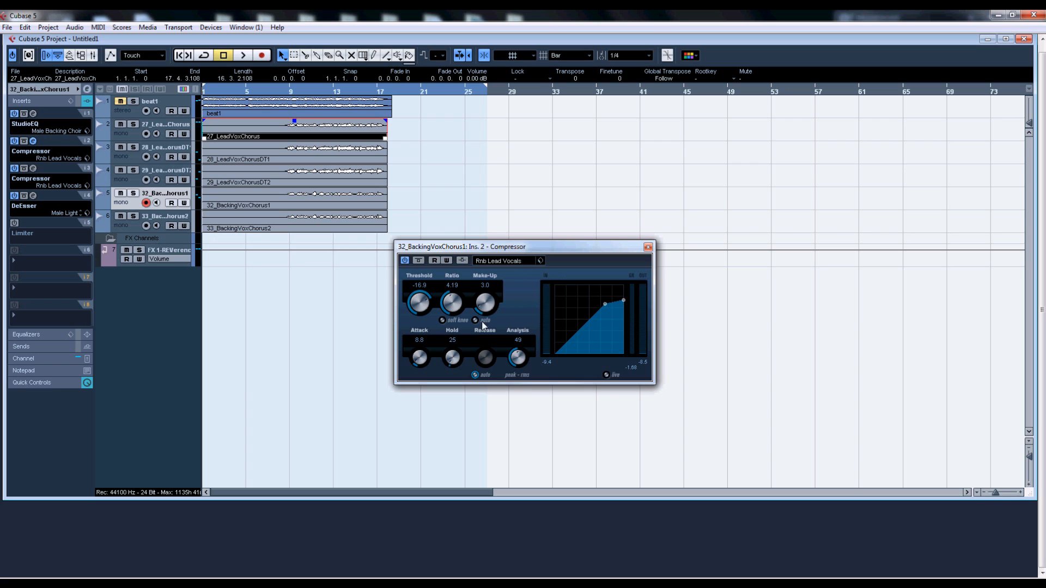
click(647, 246)
click(33, 168)
click(648, 247)
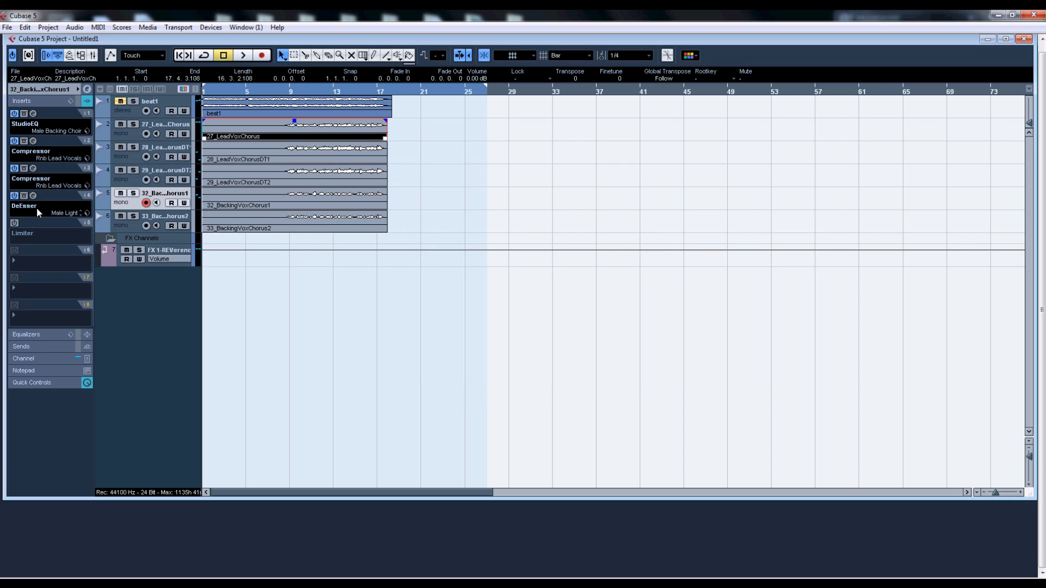
Compare the insert chains of the two lead double tracks with those of the backing vocal tracks.
click(133, 181)
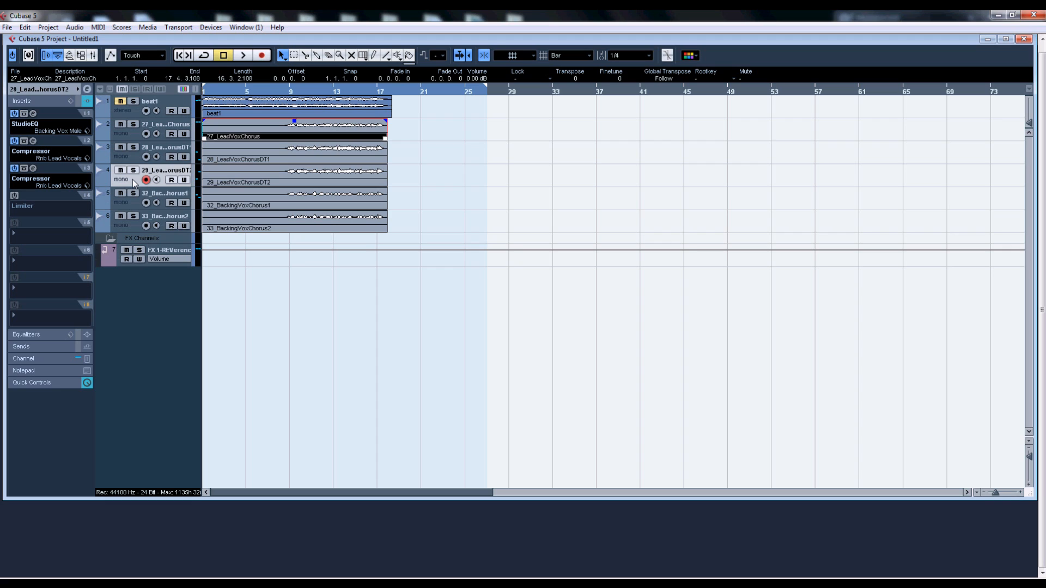
click(129, 206)
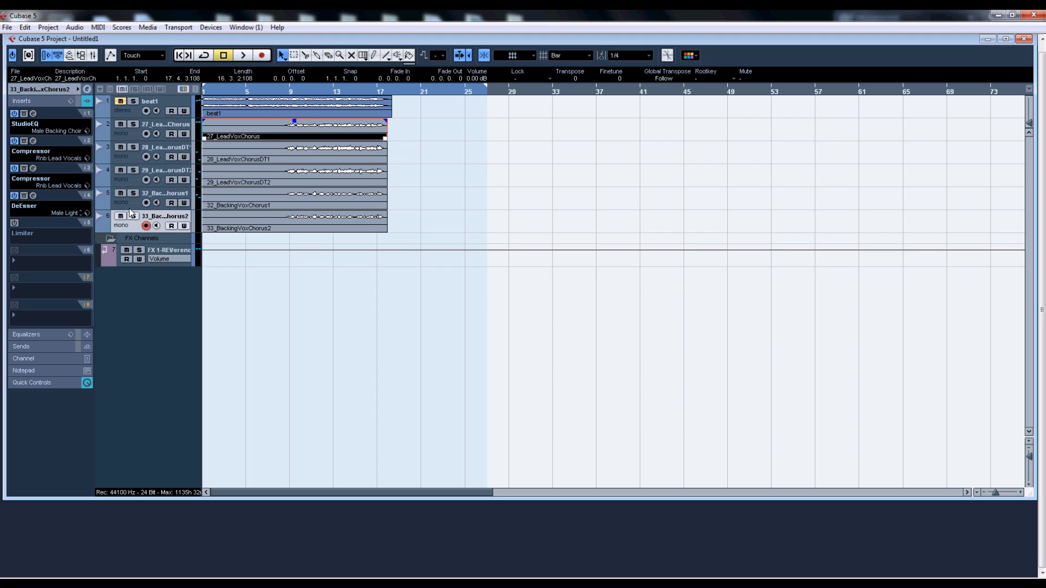
click(131, 184)
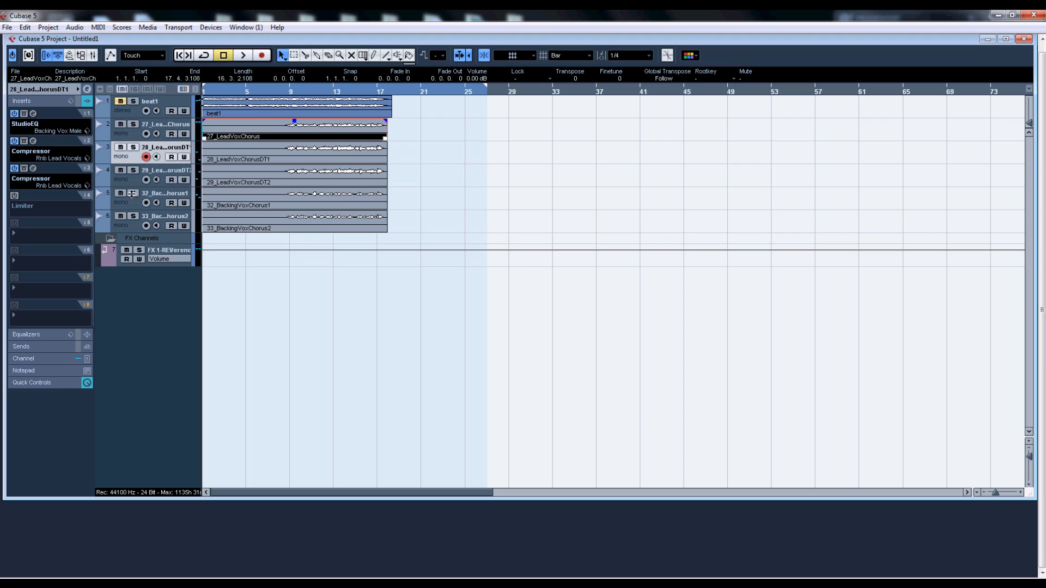
click(132, 194)
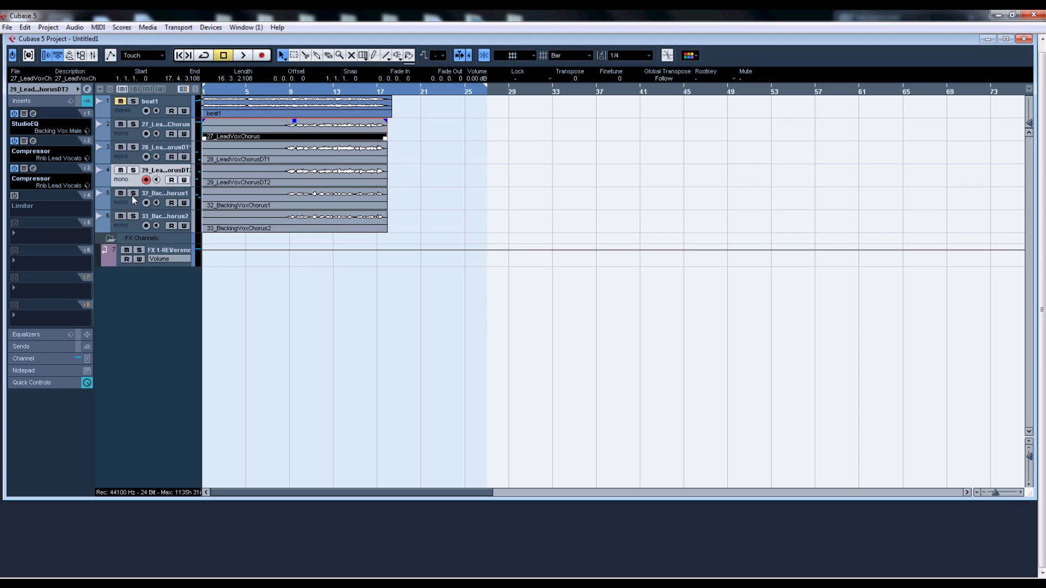
click(126, 228)
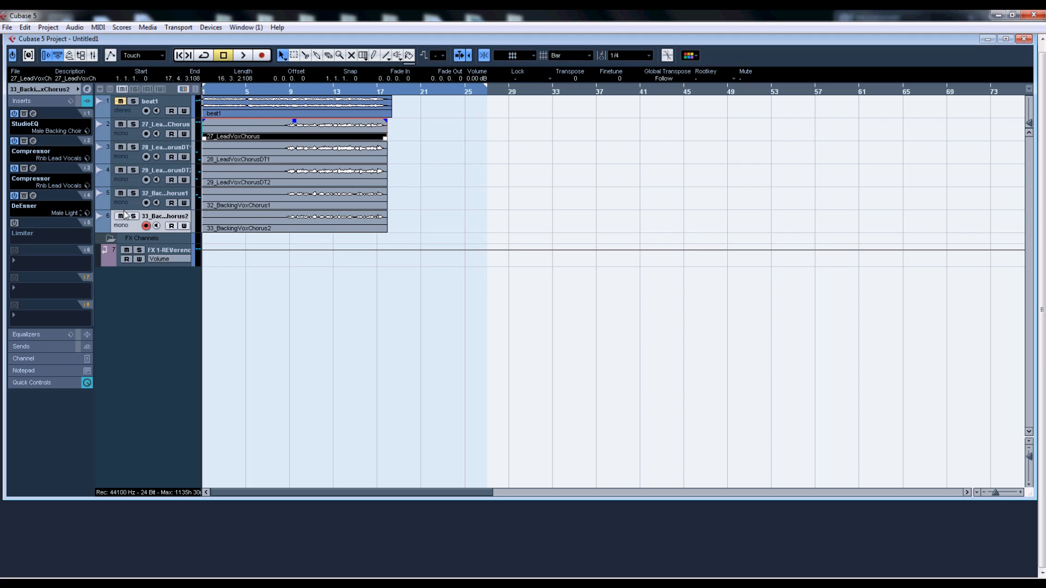
click(125, 204)
click(162, 214)
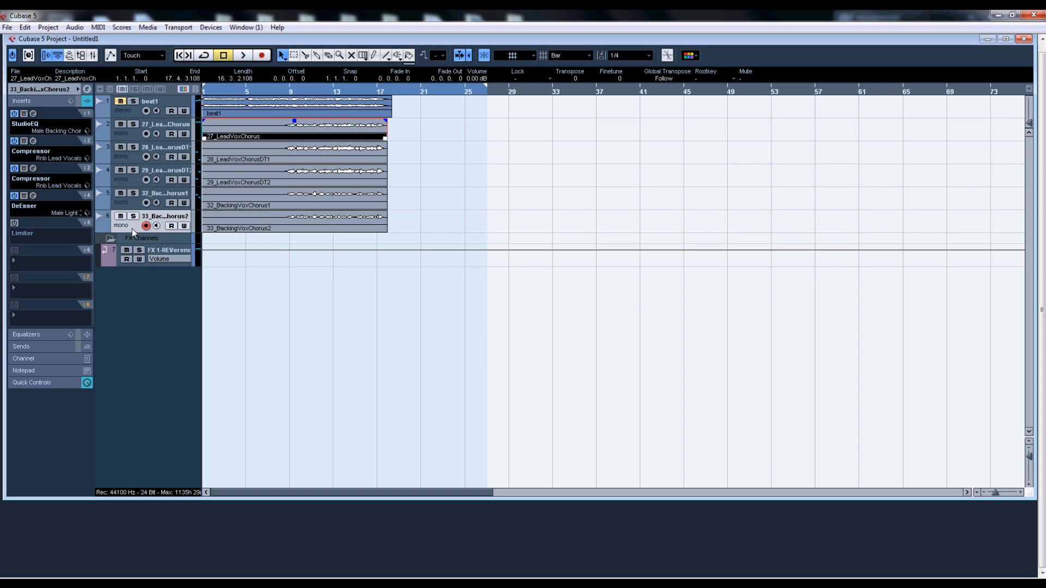